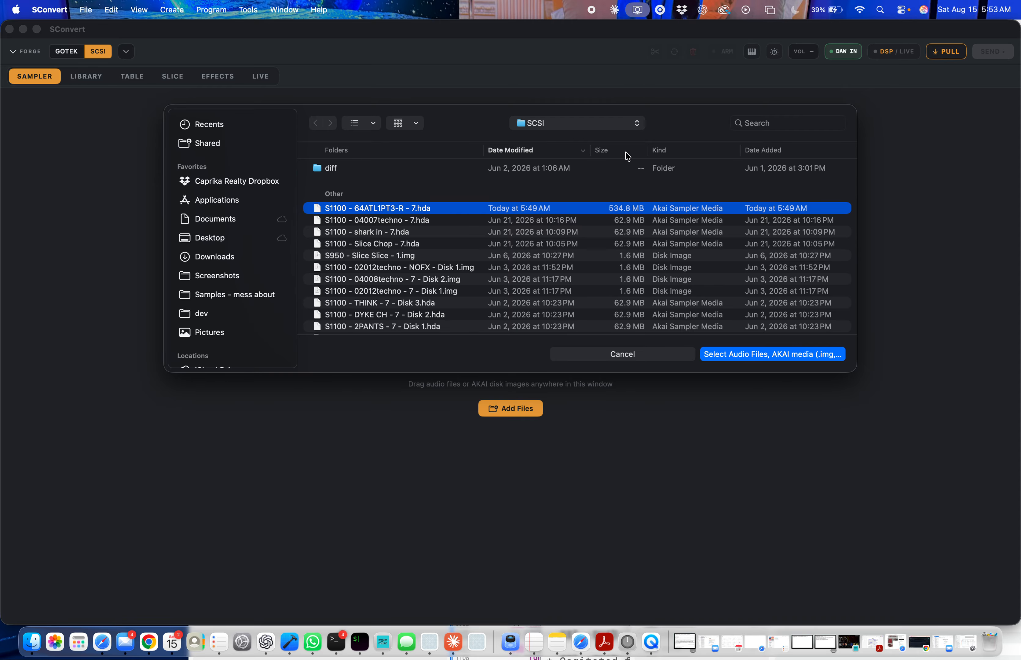
- Load the disk image S1100 - 64ATL1PT3-R - 7.hda and inspect keygroups 3, 53 and 62 in its program tree
left_click(789, 359)
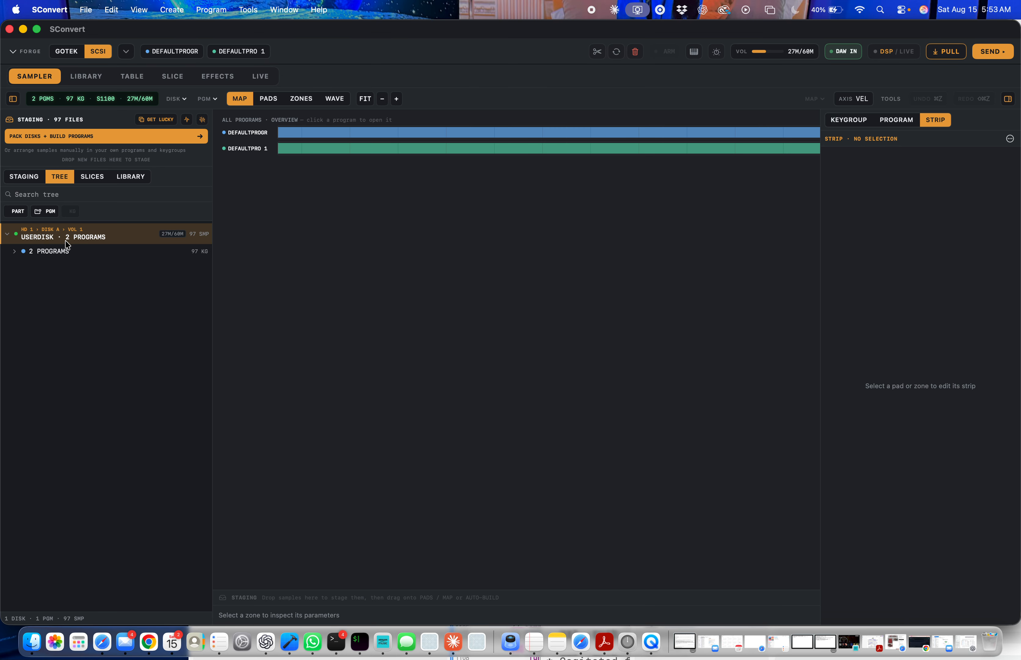
left_click(20, 254)
left_click(65, 286)
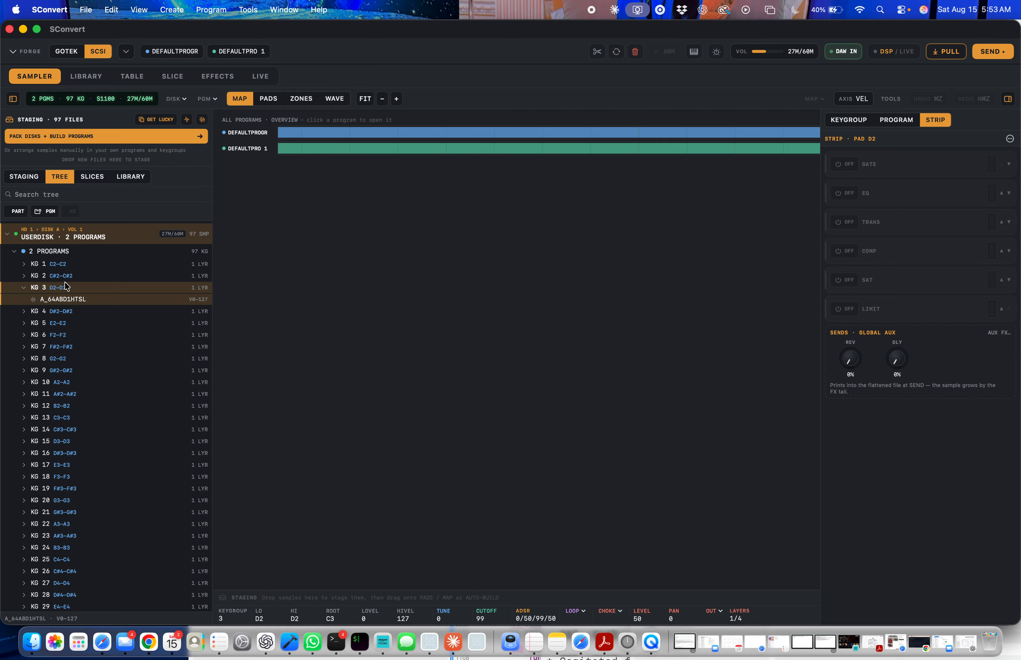
scroll(74, 484, "down", 10)
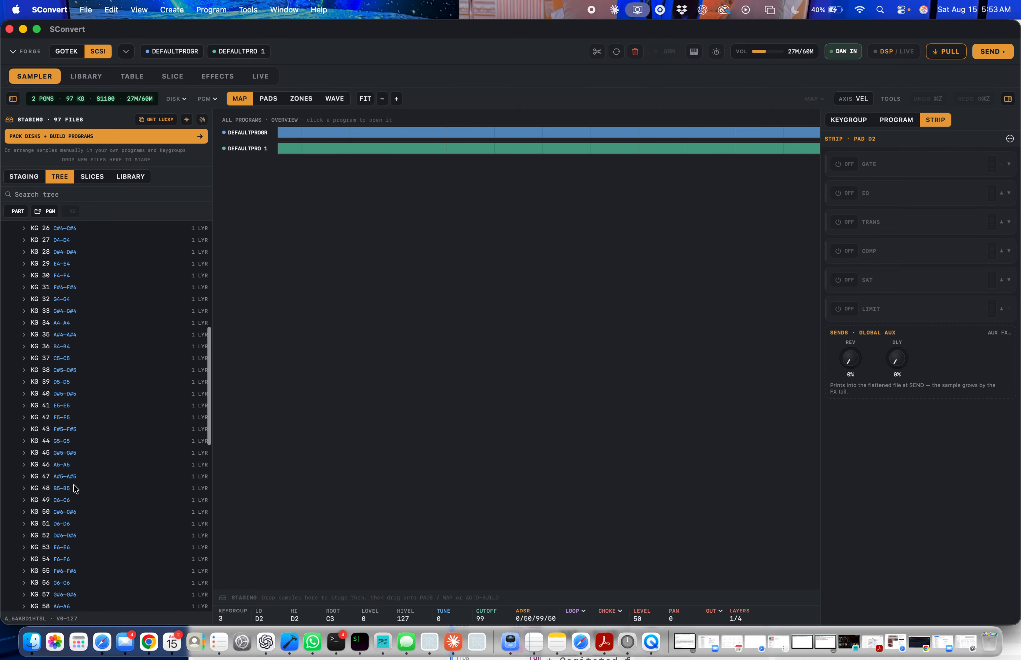
left_click(41, 411)
left_click(61, 524)
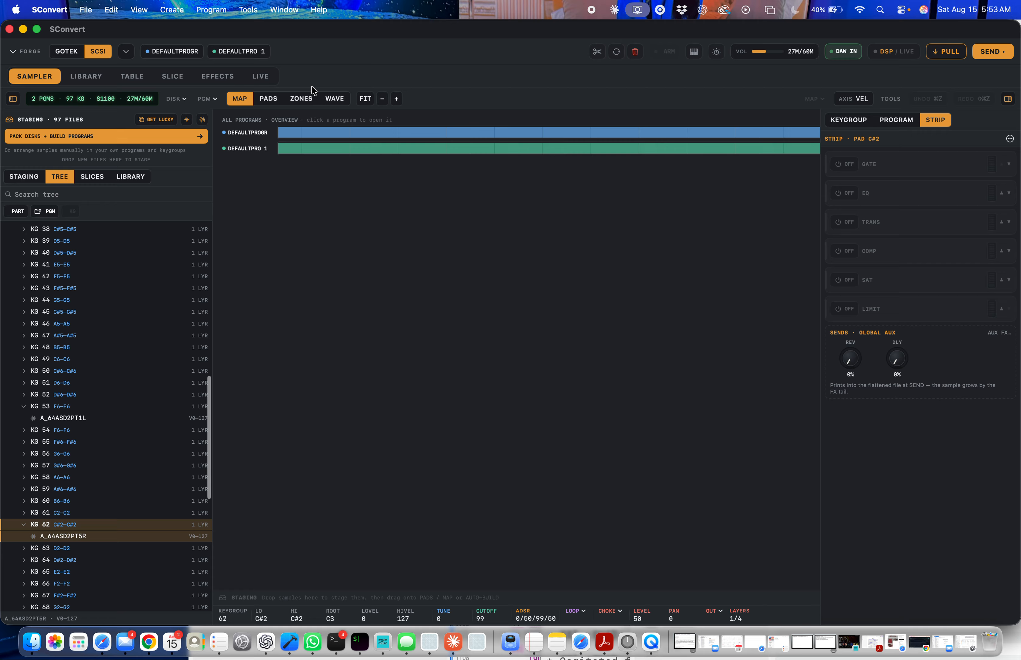
- Show the samples as pads and select the pads G#3, A#4, E4 and C#5 one by one
left_click(268, 99)
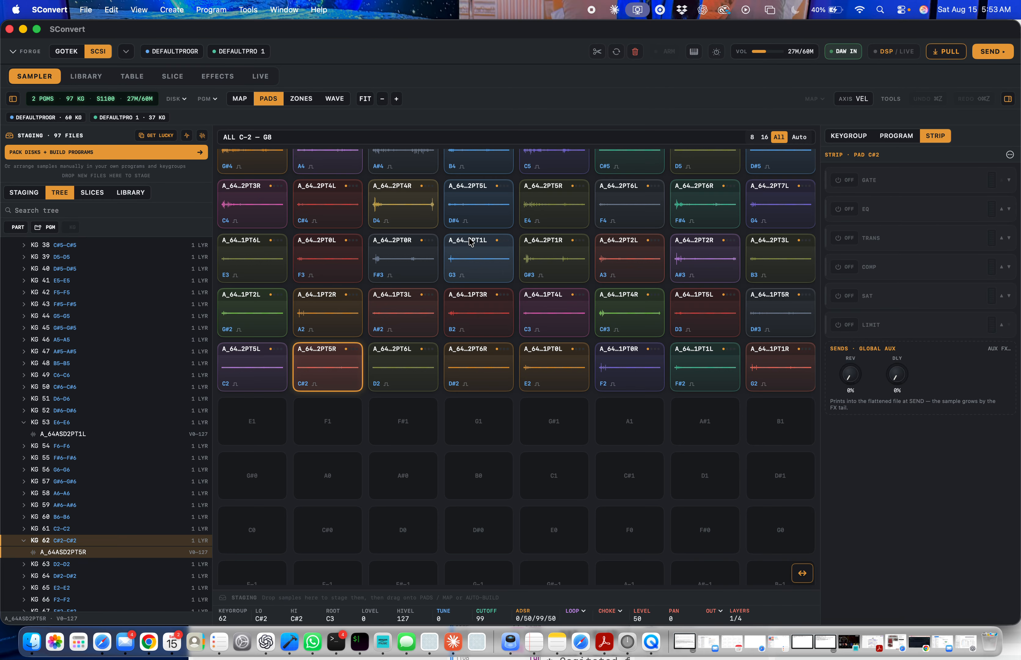
left_click(558, 268)
scroll(396, 284, "up", 3)
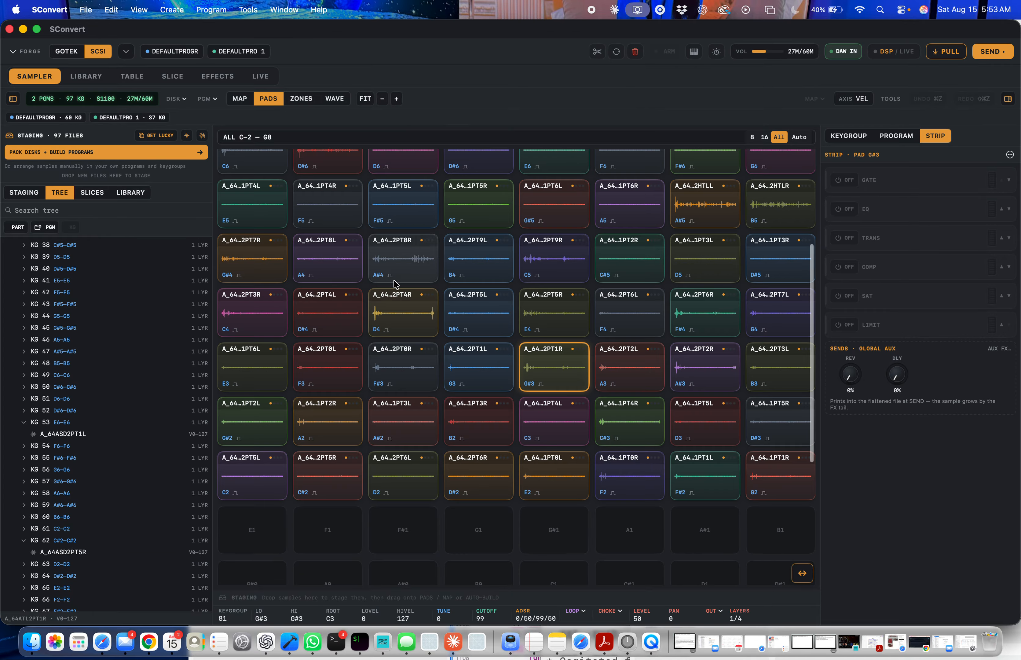
left_click(395, 281)
scroll(395, 275, "up", 3)
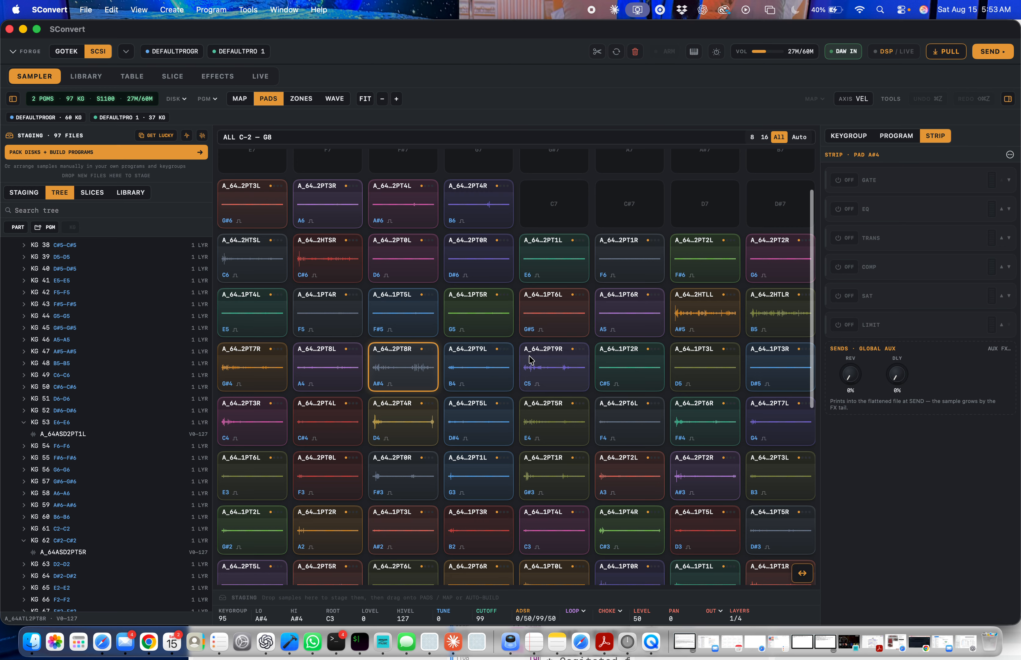
left_click(559, 427)
scroll(587, 423, "down", 2)
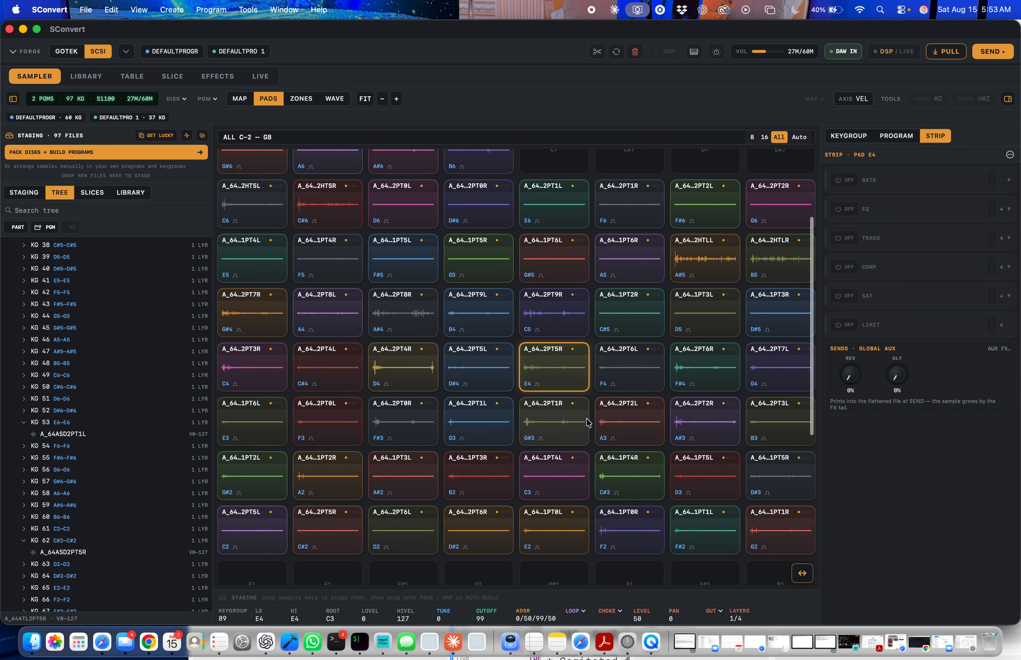
left_click(644, 322)
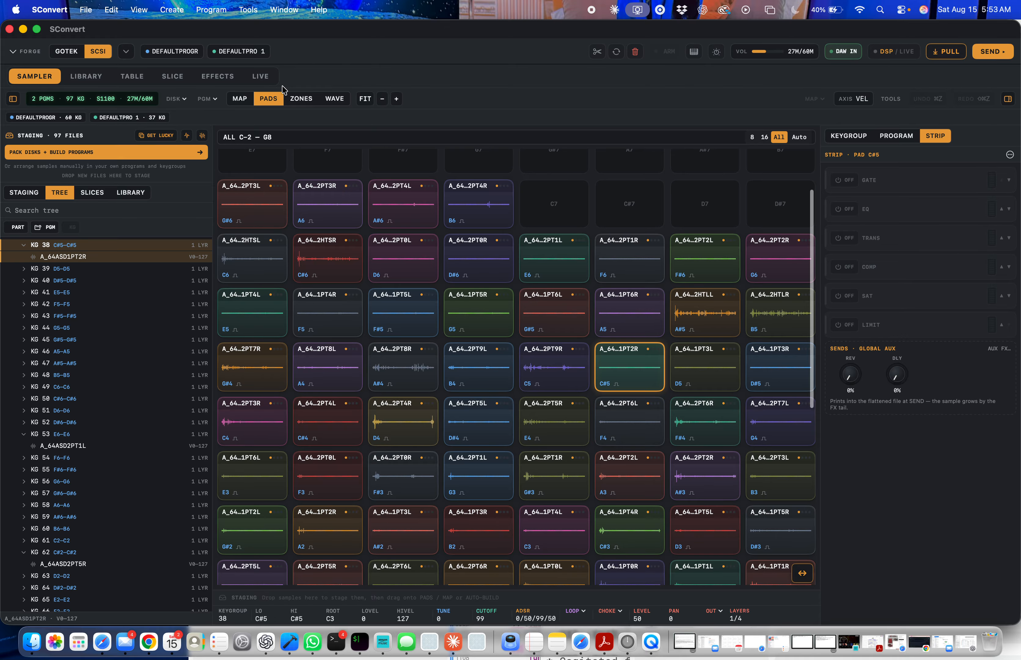
- Review the zone list and the waveform of sample A_64ASD2HTSR in keygroup 50
left_click(301, 99)
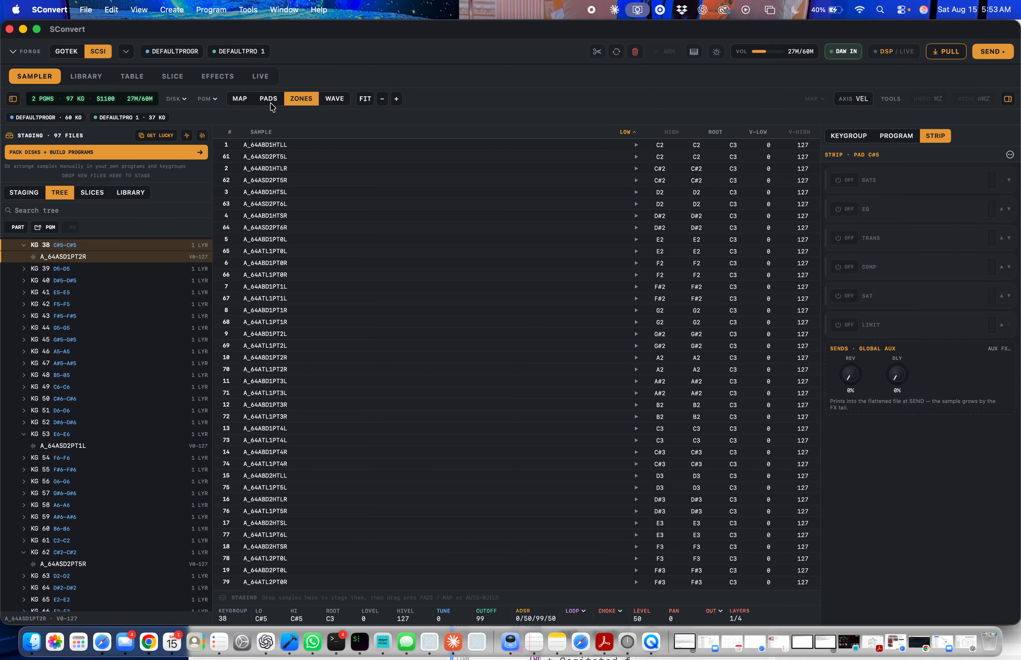
left_click(333, 99)
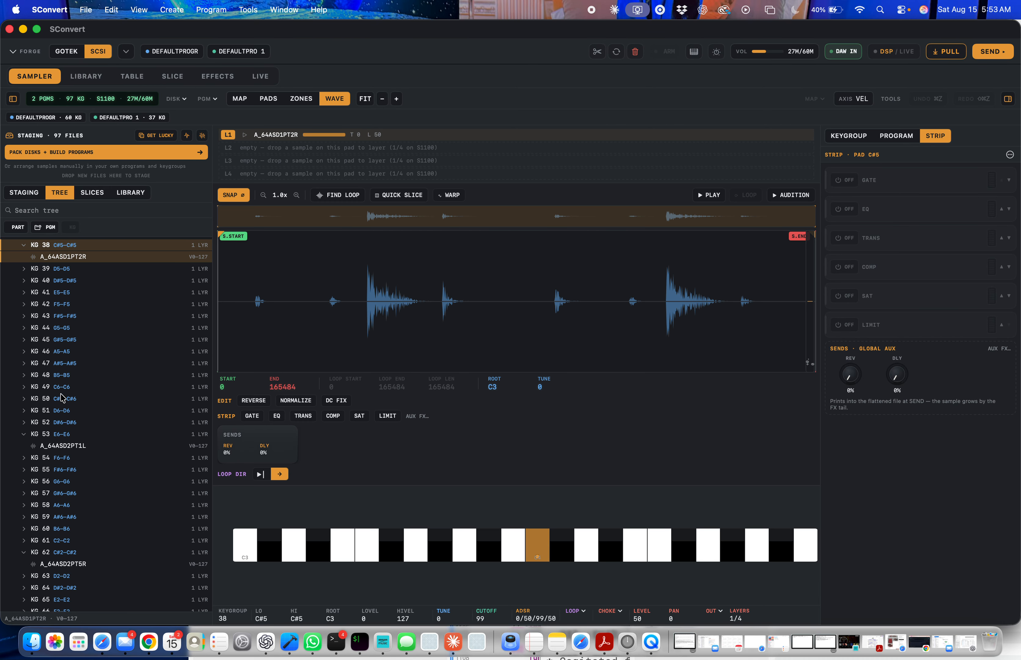
left_click(62, 403)
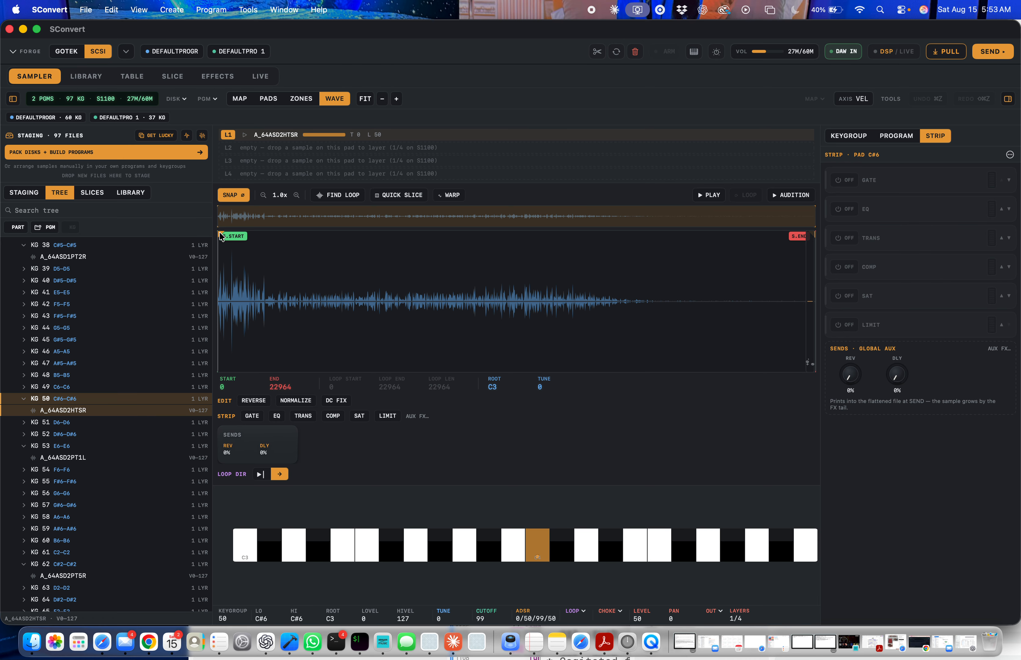
key("m")
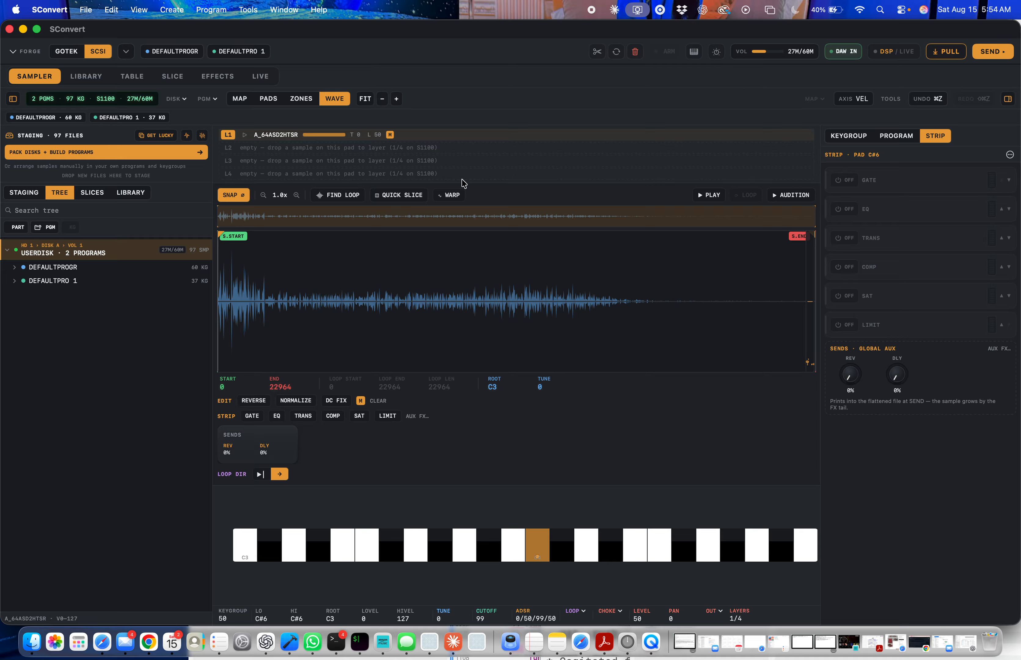
- Review the program settings and the Setup, Mod, Zones and Sound parameters of keygroup 50
left_click(897, 136)
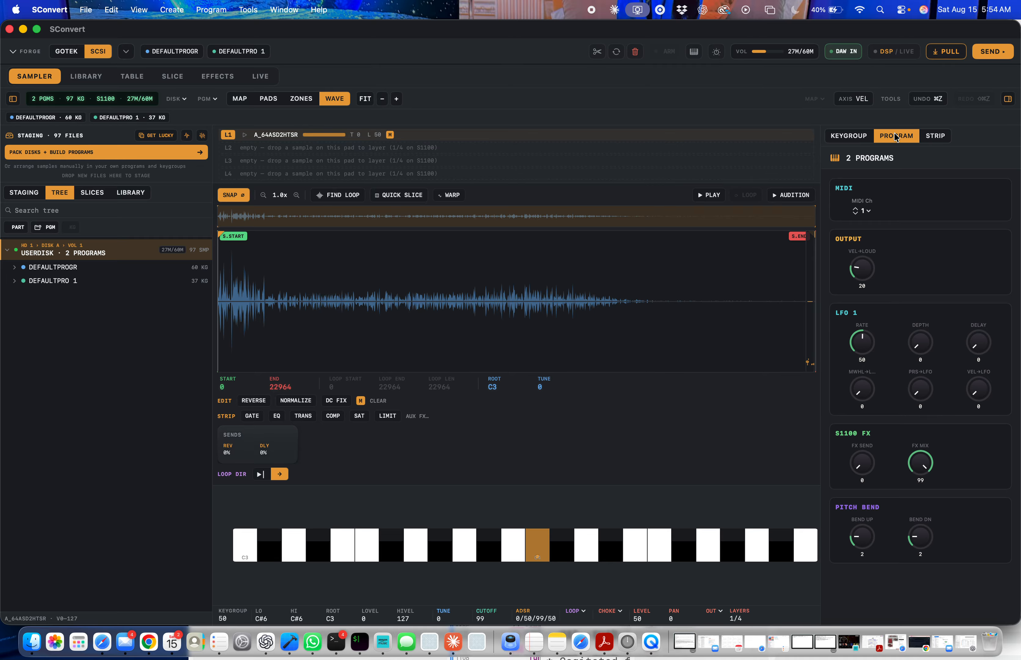
left_click(849, 135)
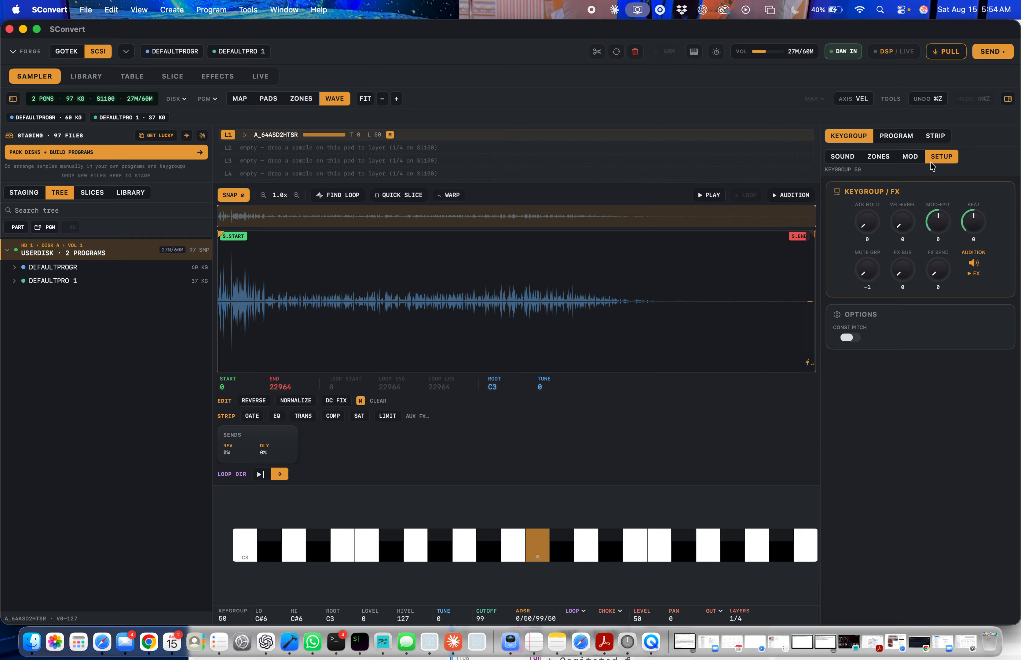
left_click(911, 157)
left_click(880, 157)
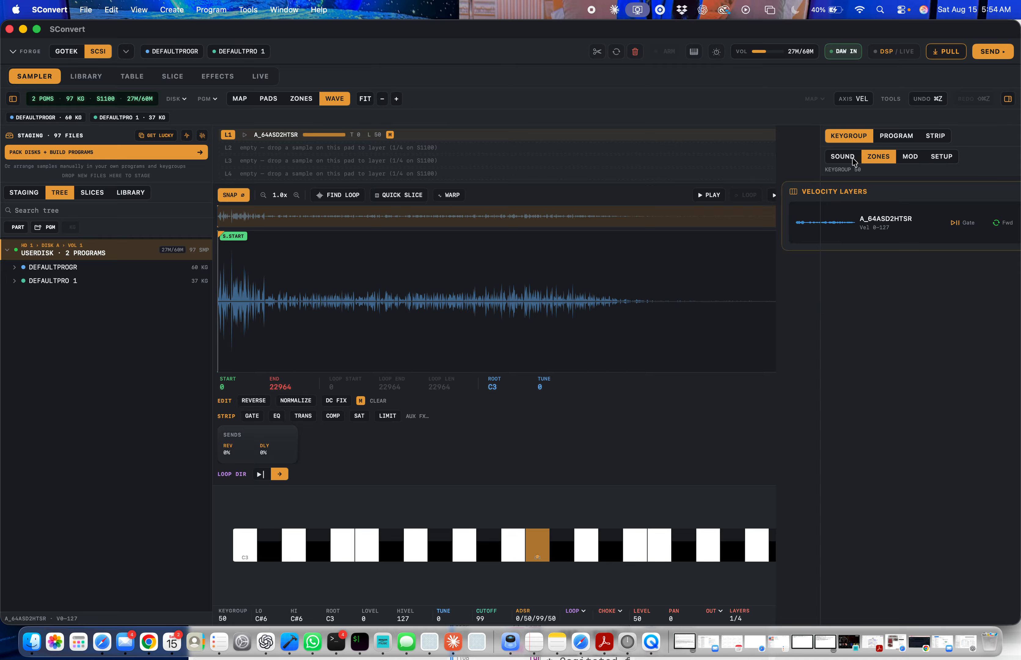
left_click(858, 157)
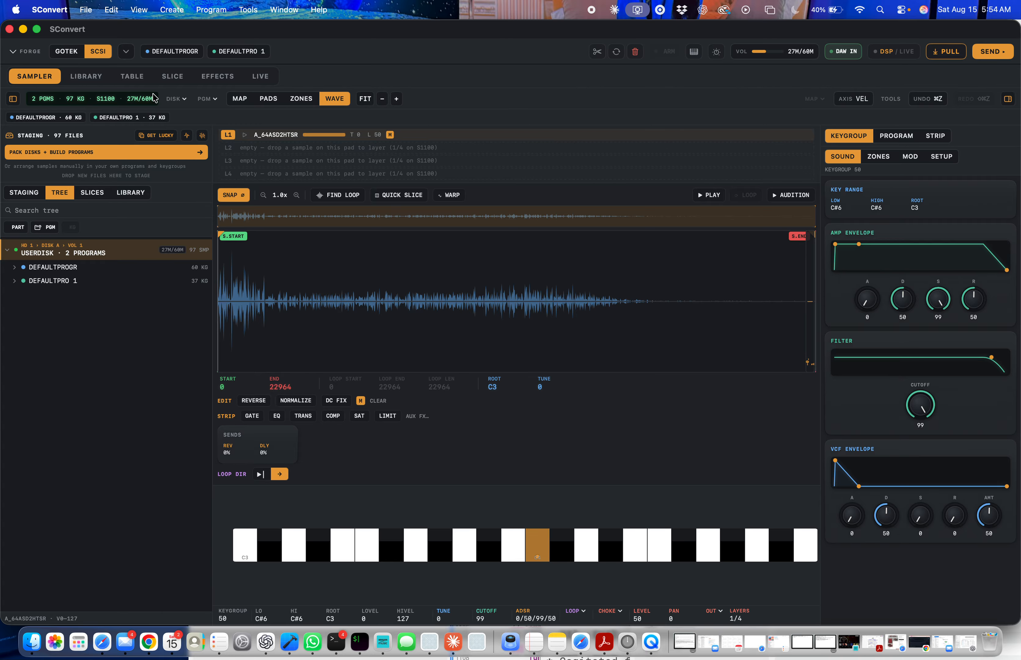
- Look through the staged samples and the keygroups of program DEFAULTPROGR in the tree
left_click(31, 191)
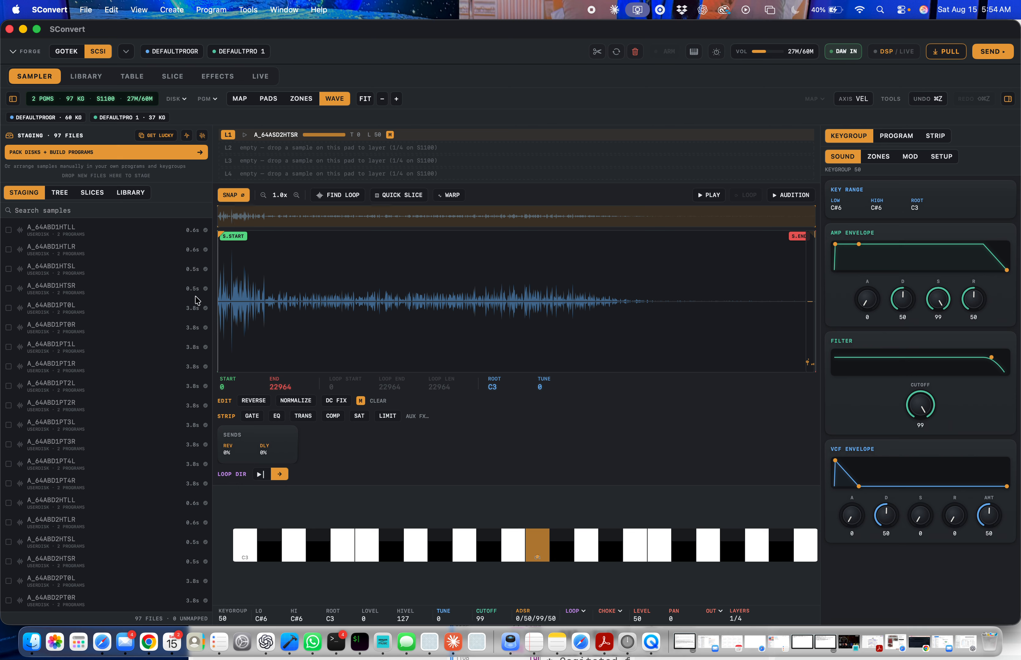
left_click(64, 194)
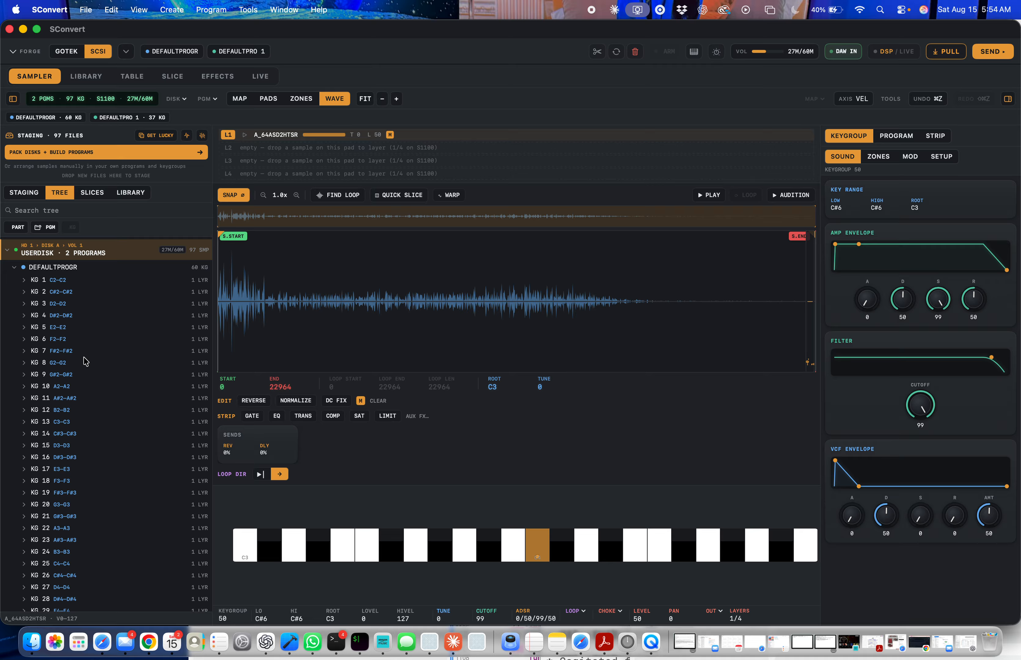
left_click(15, 269)
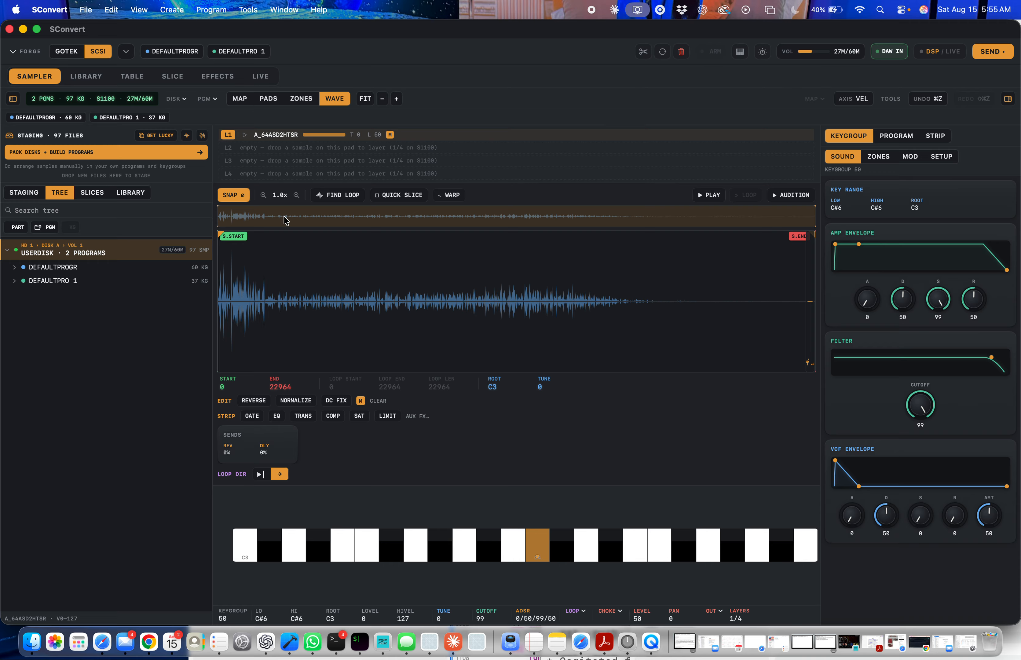
- Clear the loaded disk and programs, and load the WAV files from the 64A-PERFORM folder
left_click(681, 52)
left_click(564, 355)
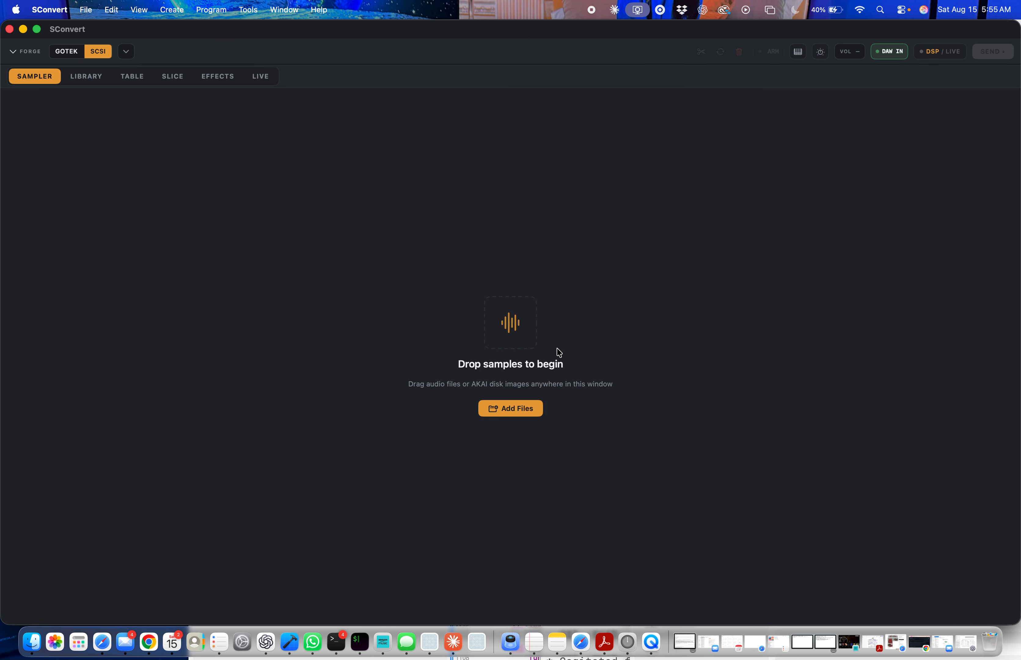
left_click(528, 410)
left_click(566, 126)
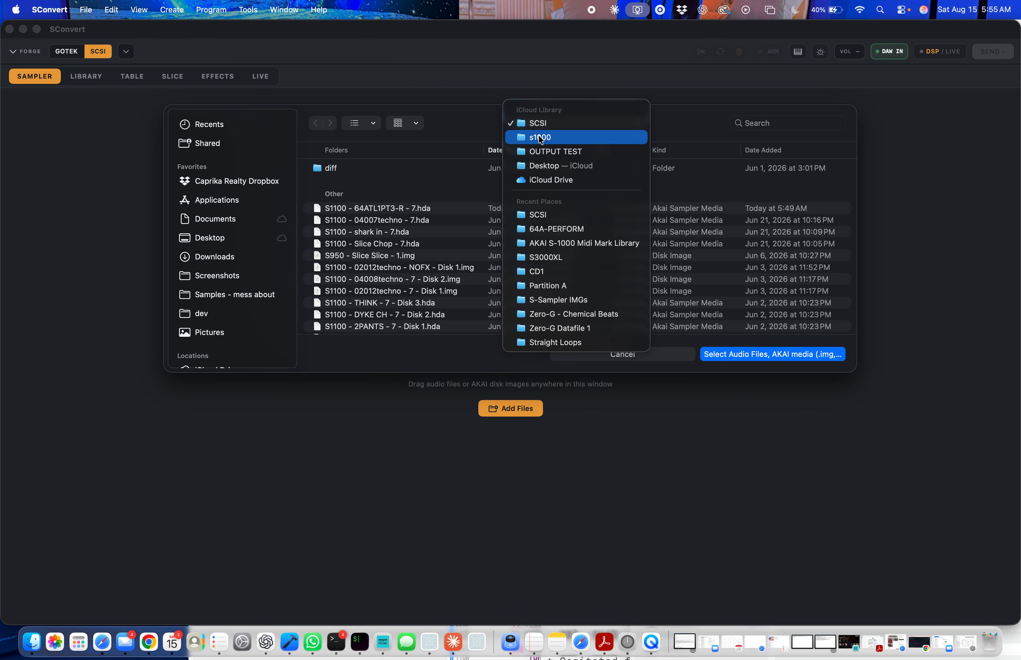
left_click(598, 229)
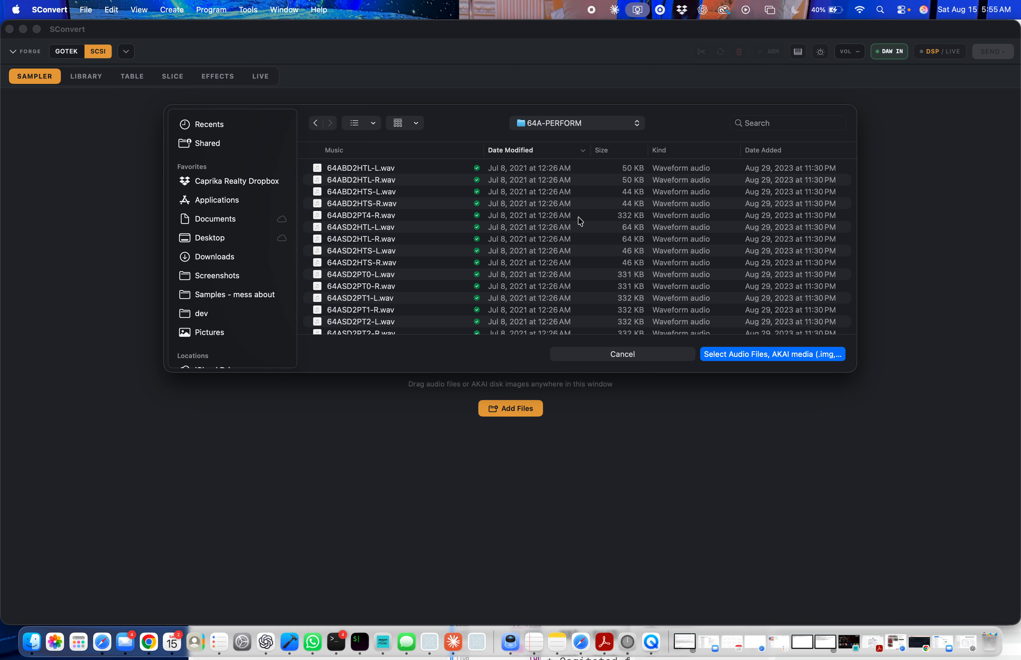
left_click(799, 355)
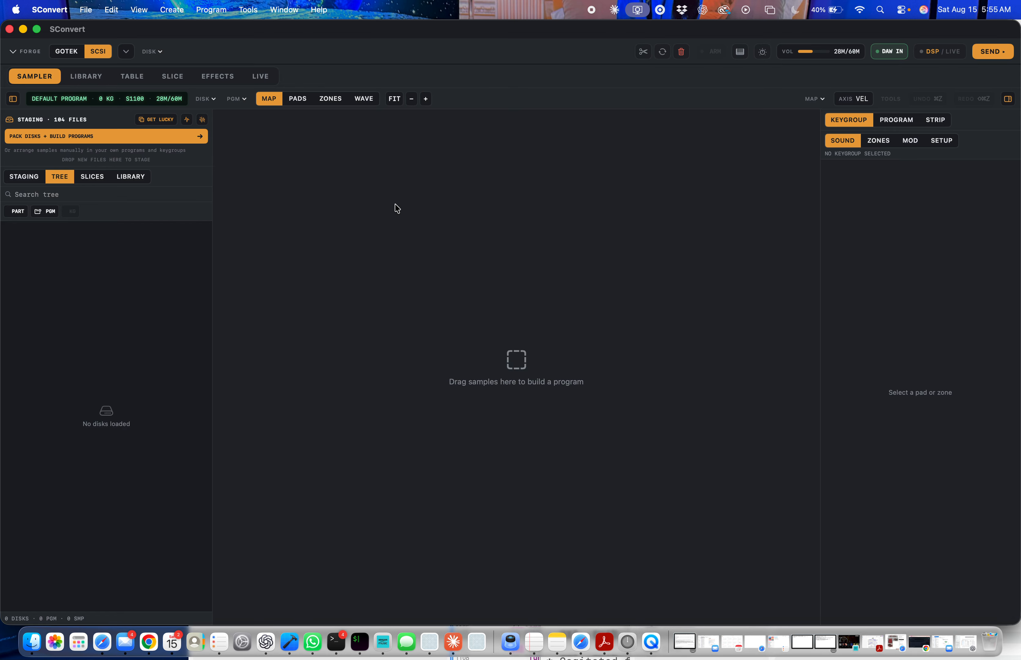
- Place the staged samples 64ABD1HTS-R at B2–C#3, 64ABD1PT2-L at E2–G#2 and 64ABD1PT4-L at A2–A#2 on the key map
left_click(24, 177)
scroll(155, 429, "down", 20)
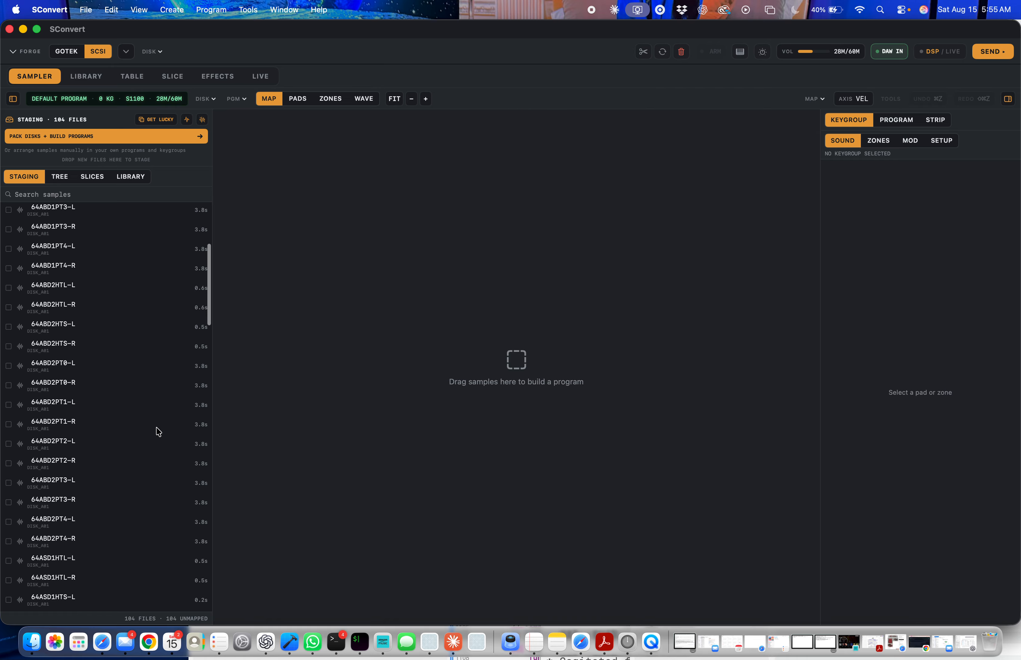
scroll(141, 386, "up", 20)
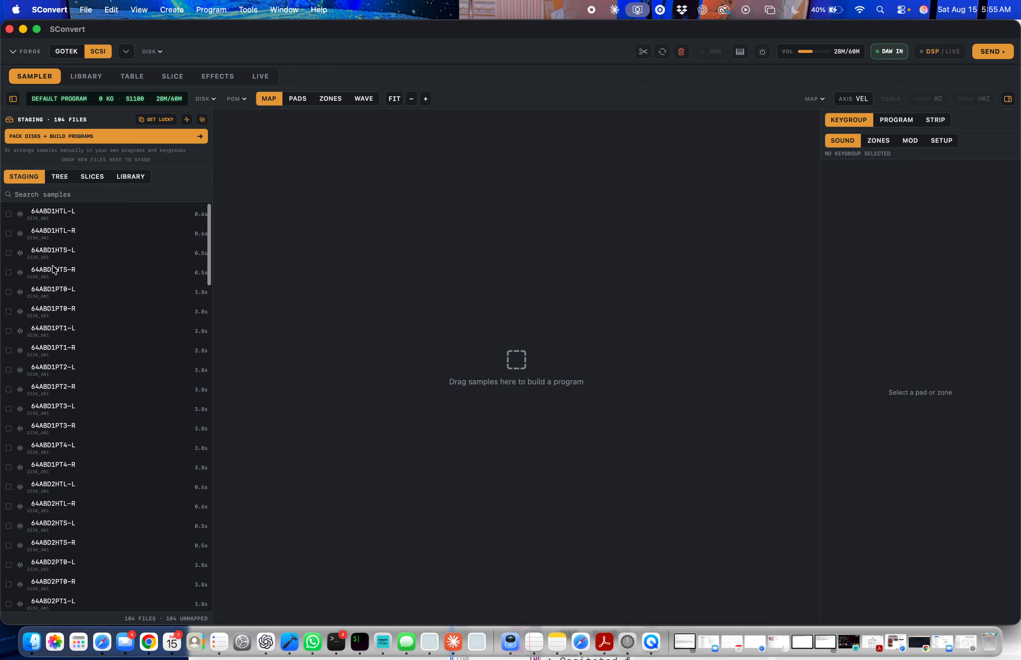
left_click_drag(52, 270, 370, 265)
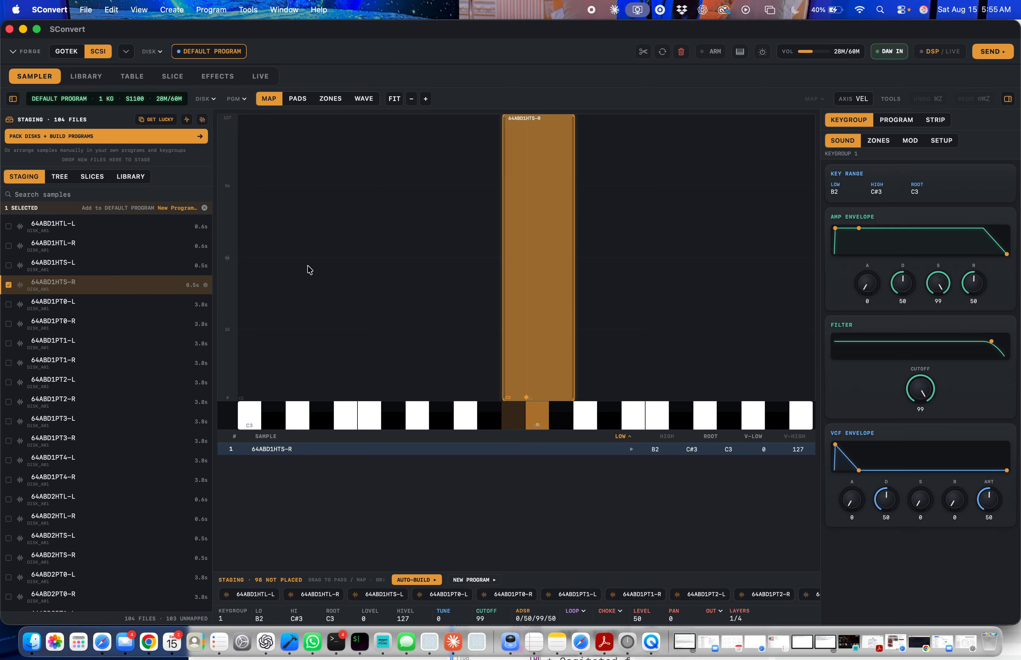
left_click_drag(52, 380, 365, 264)
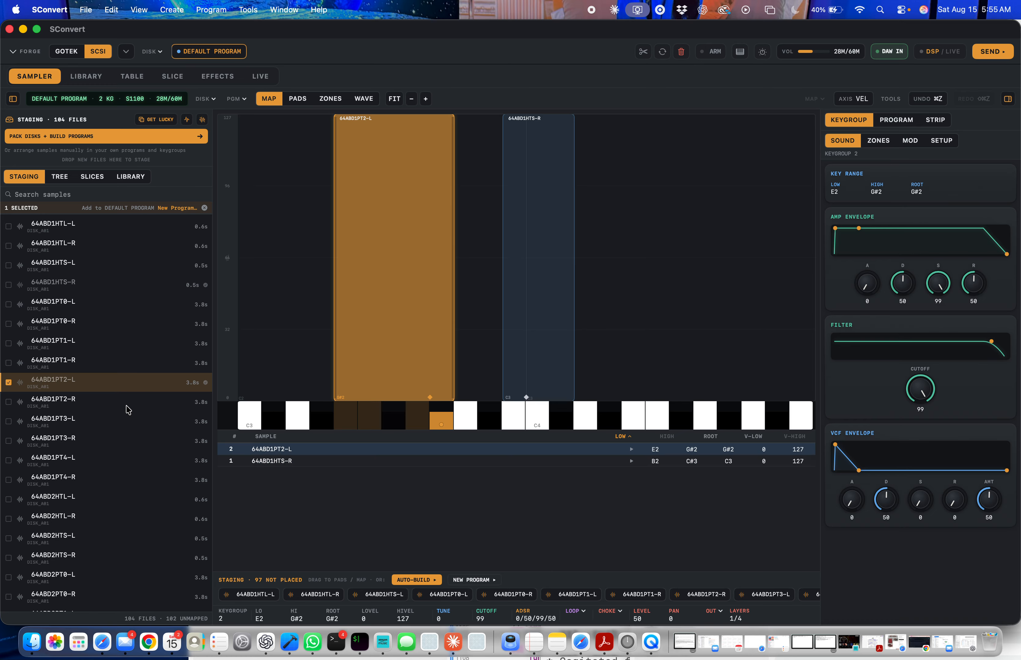
left_click_drag(116, 458, 496, 293)
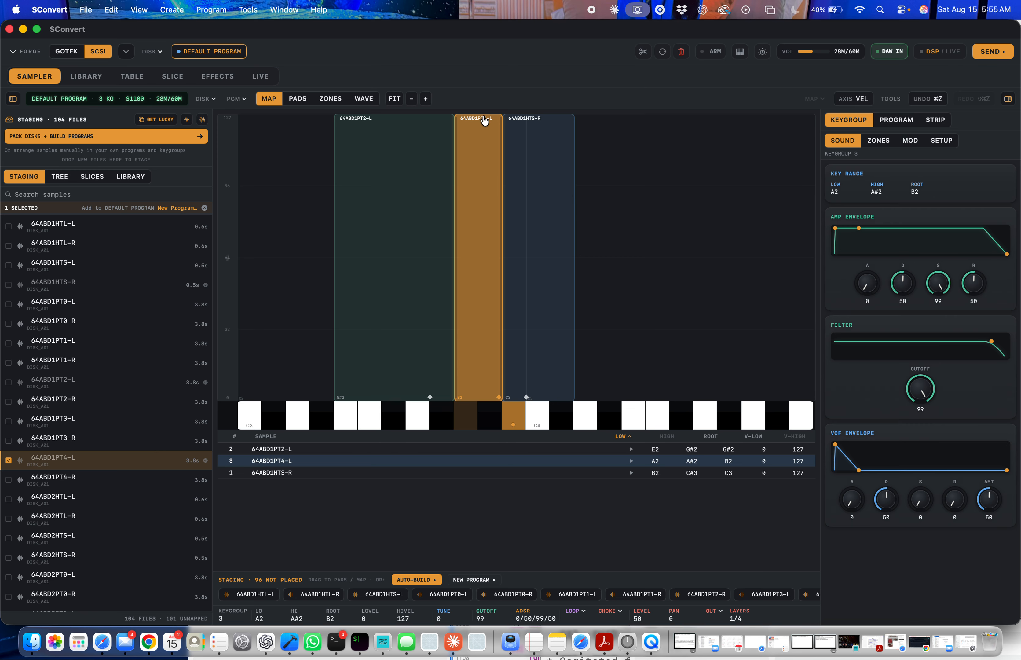
- Stack 64ABD1HTS-R (velocity 43–127) over 64ABD1PT4-L (velocity 0–42) at A2–B2, followed by 64ABD1PT3-L at C3–G3 and 64ABD1PT1-L at G#3–A3
left_click_drag(484, 120, 491, 305)
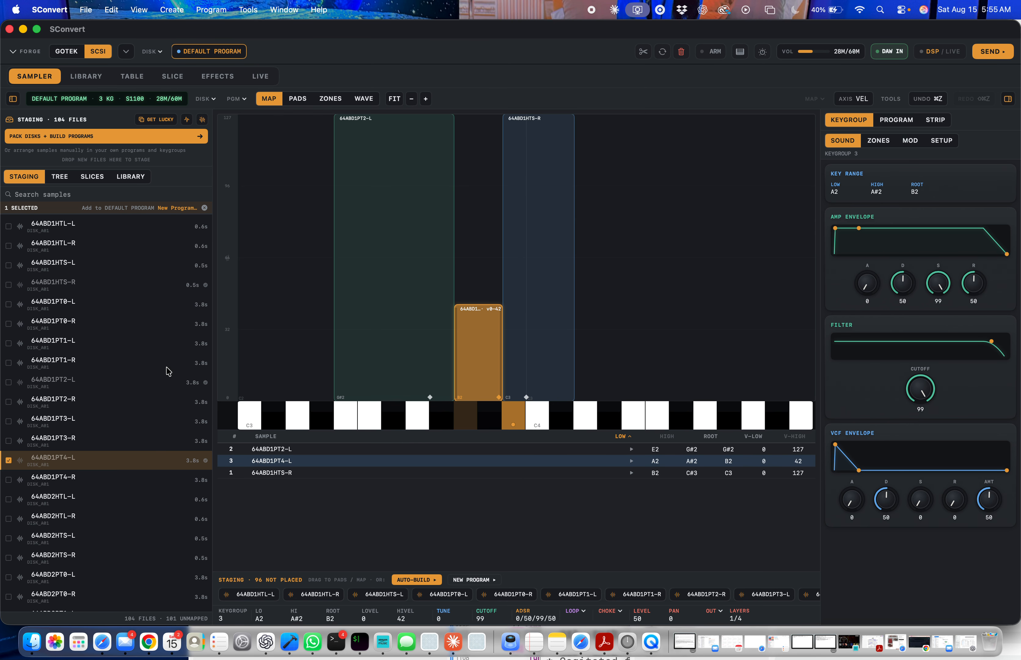
left_click_drag(128, 420, 600, 223)
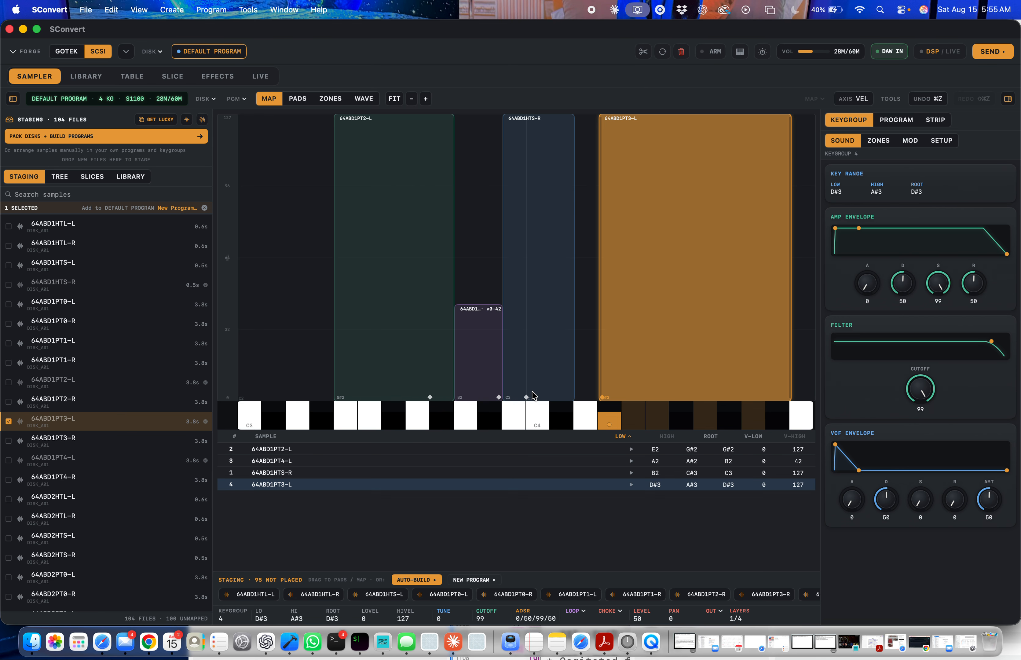
left_click_drag(539, 397, 542, 305)
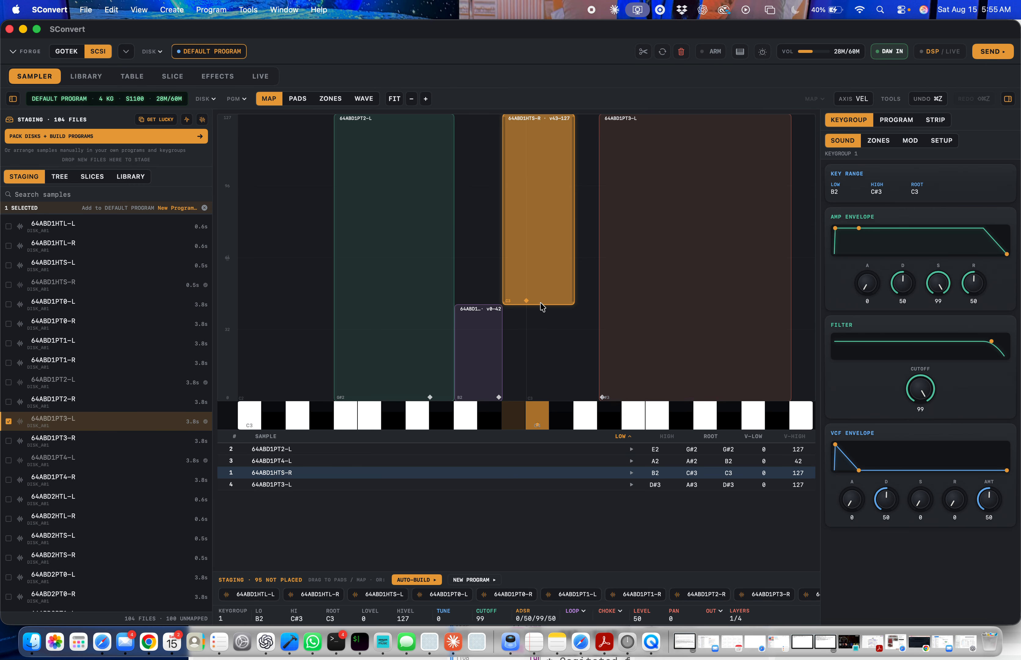
left_click_drag(551, 264, 505, 264)
left_click_drag(677, 286, 517, 329)
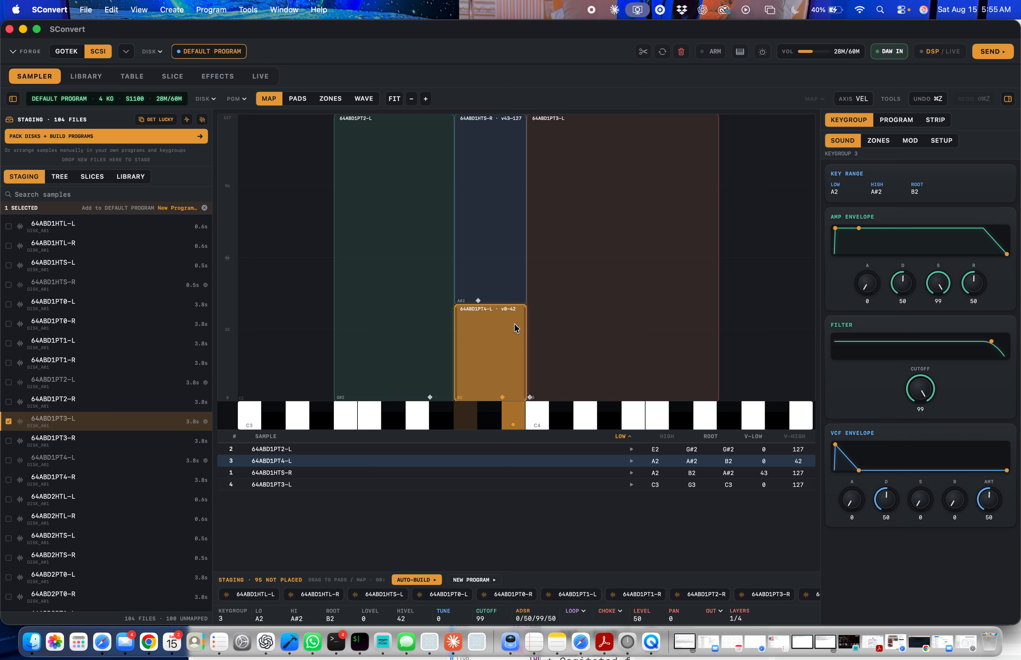
left_click_drag(64, 343, 743, 326)
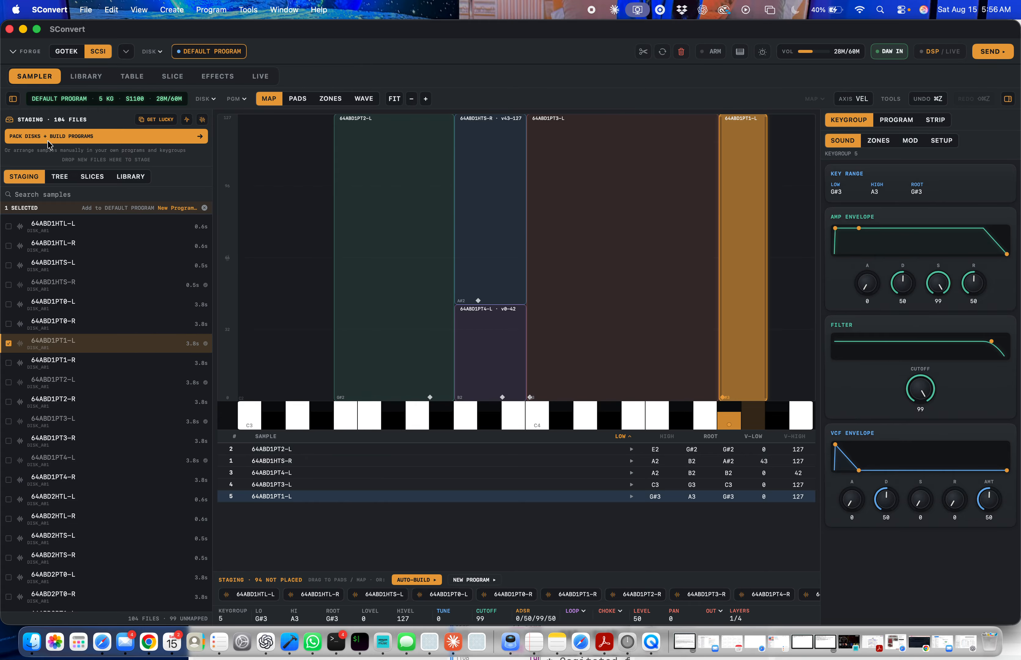
- Auto-create programs from the loaded samples in Drum / One-Shot mode, starting at C2 with a maximum octave of C7
left_click(75, 136)
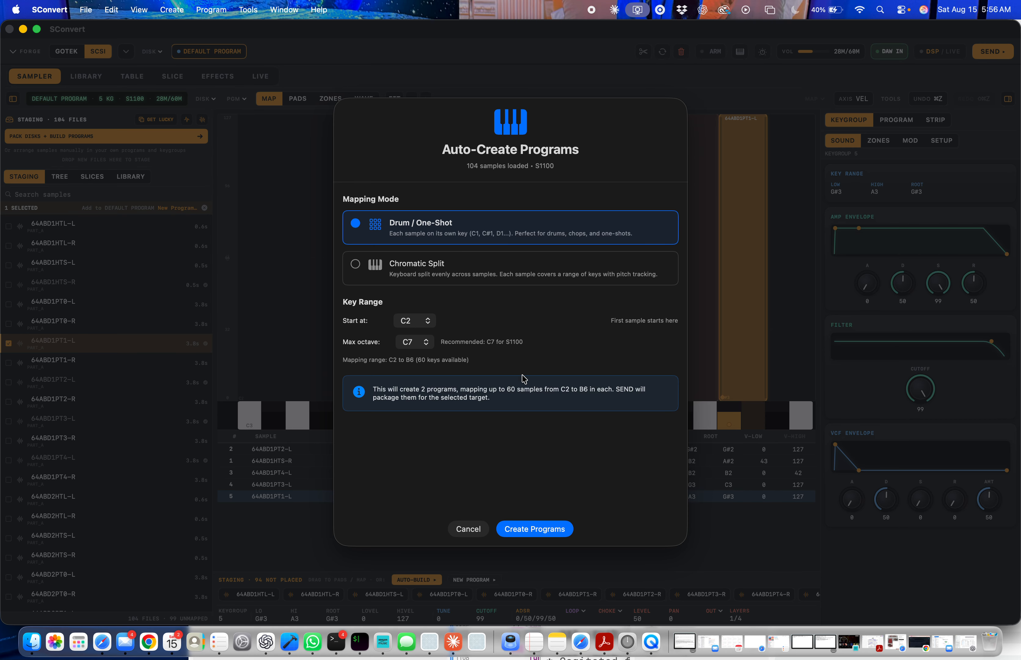
left_click(534, 529)
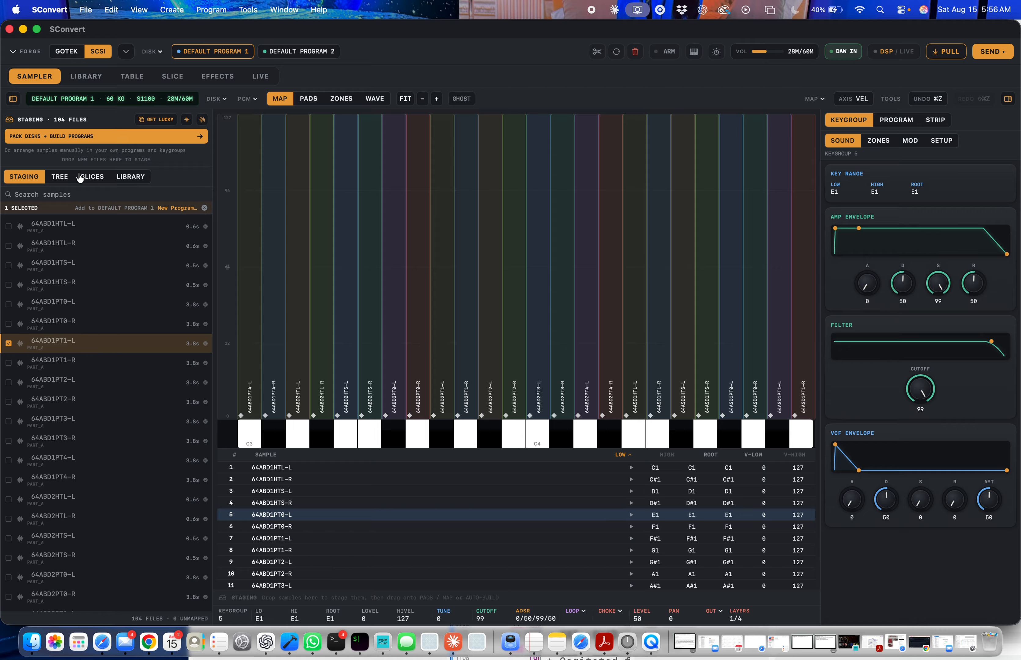
- Look through the auto-built keygroups in the staging list, the PART_A tree and the parameter table of Default Program 1
scroll(141, 438, "down", 6)
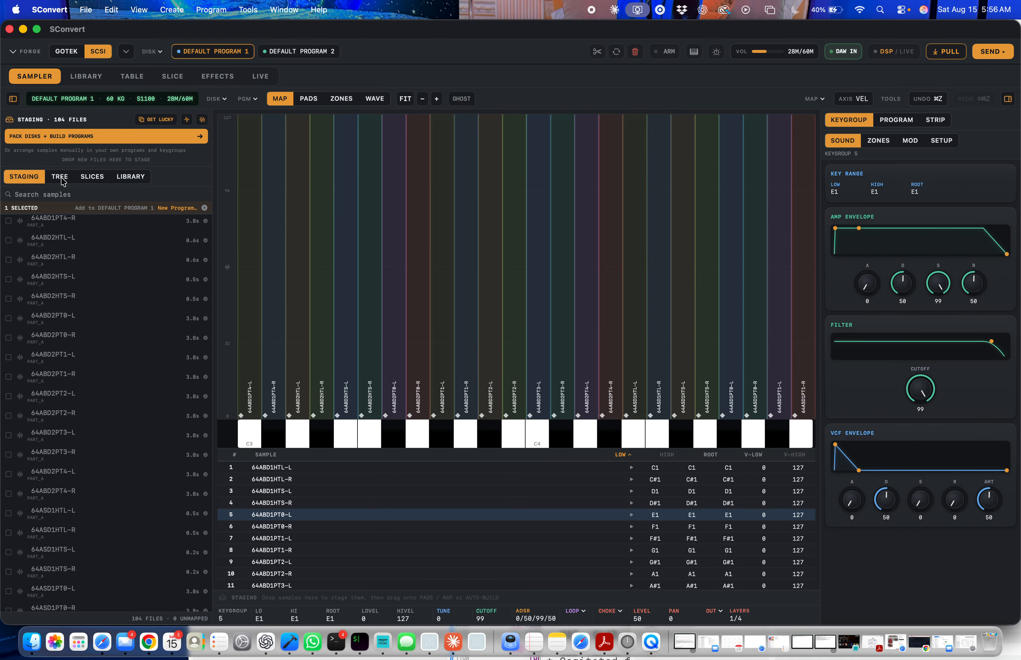
key("w")
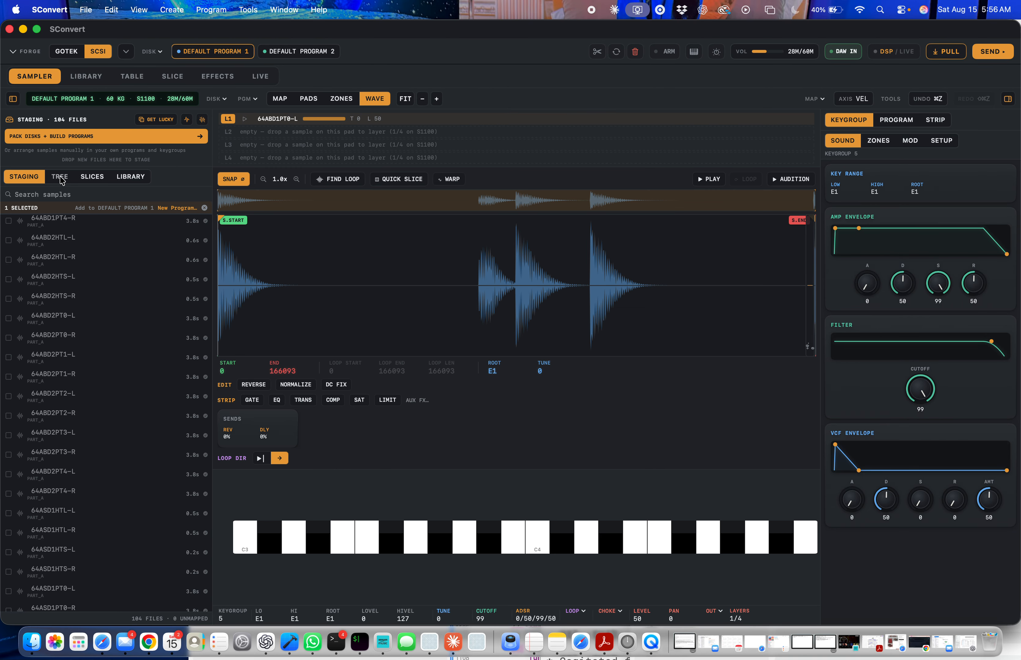
left_click(60, 178)
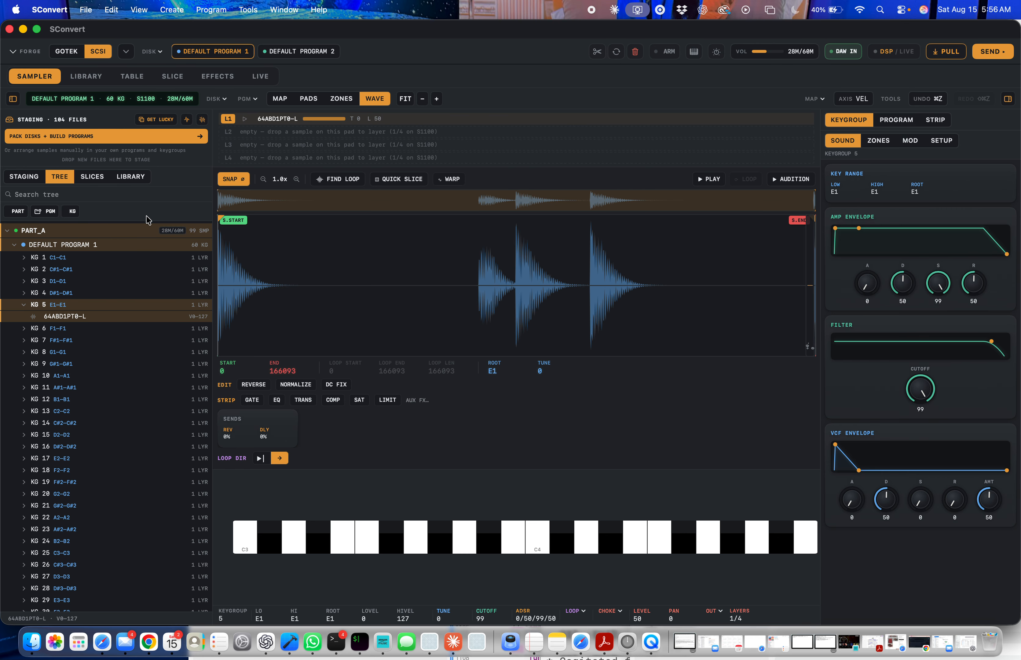
scroll(125, 429, "down", 10)
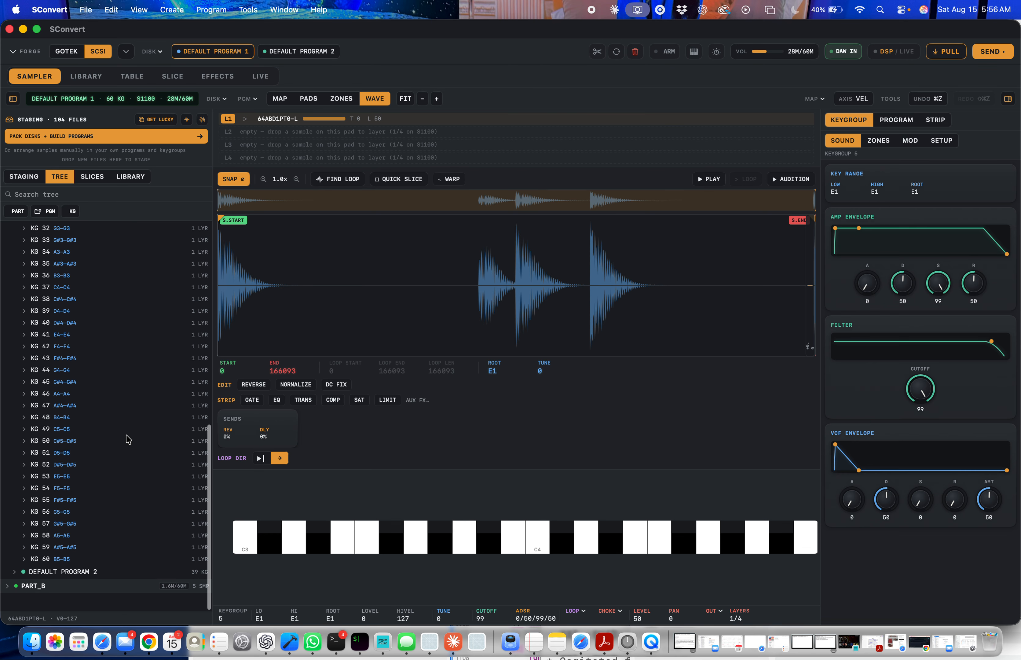
scroll(124, 354, "up", 10)
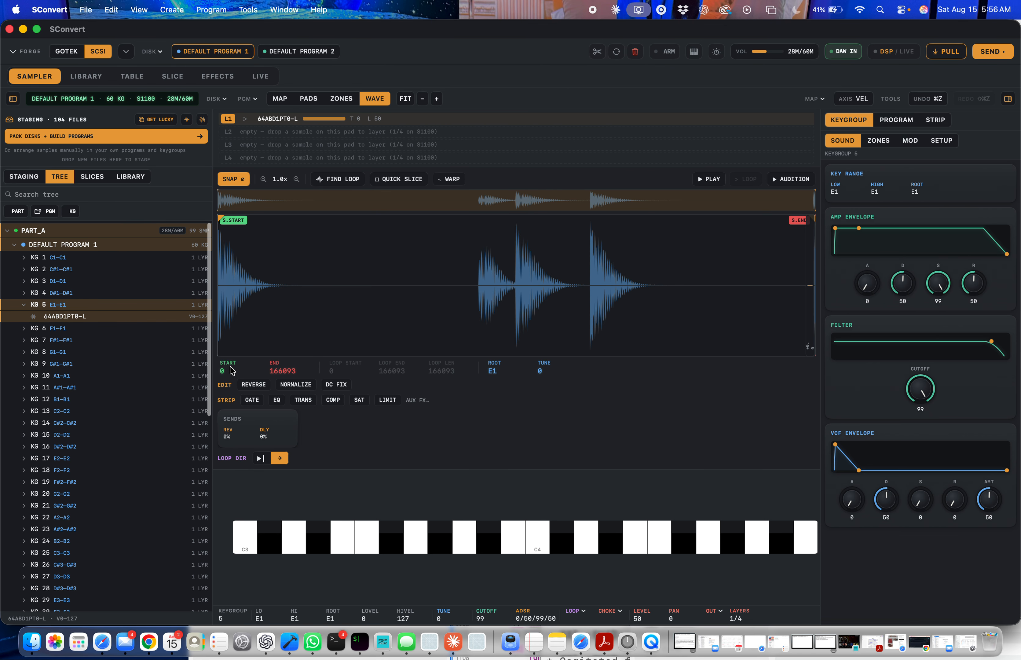
left_click(139, 79)
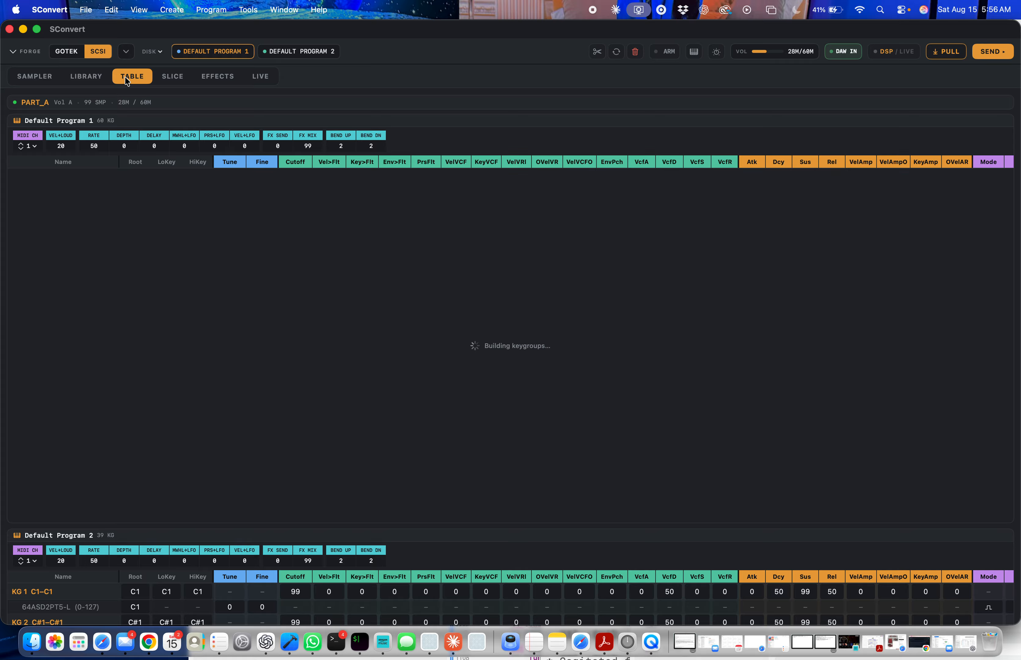
scroll(341, 477, "down", 20)
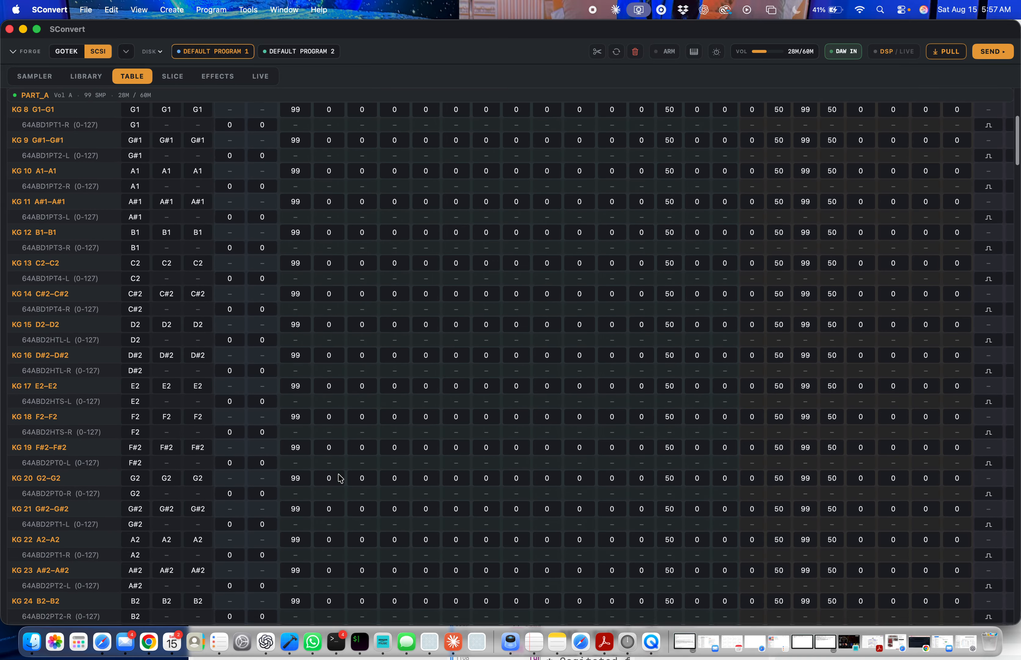
scroll(340, 477, "down", 20)
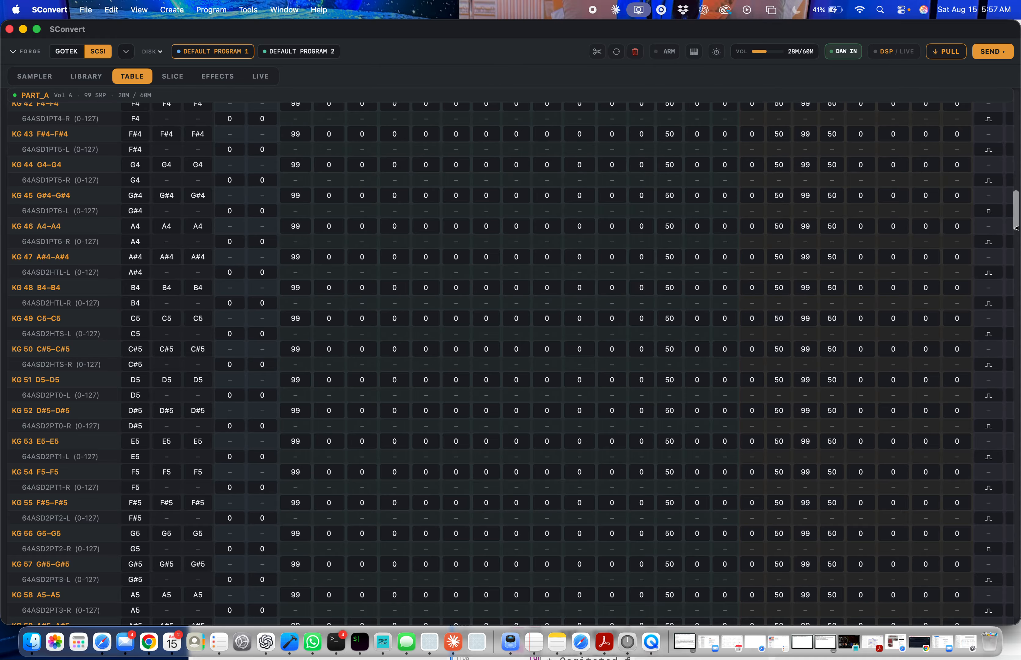
left_click_drag(1018, 228, 1018, 101)
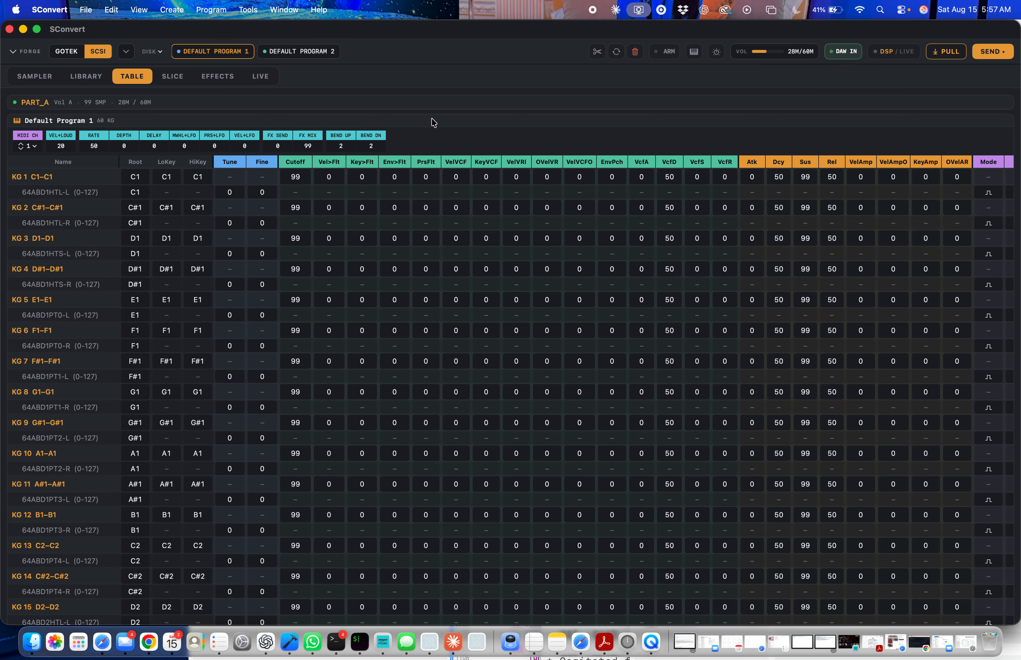
- Convert PART_A to an S1100 image in the OUT folder and switch the sampler sync to USB-C Direct
left_click(990, 51)
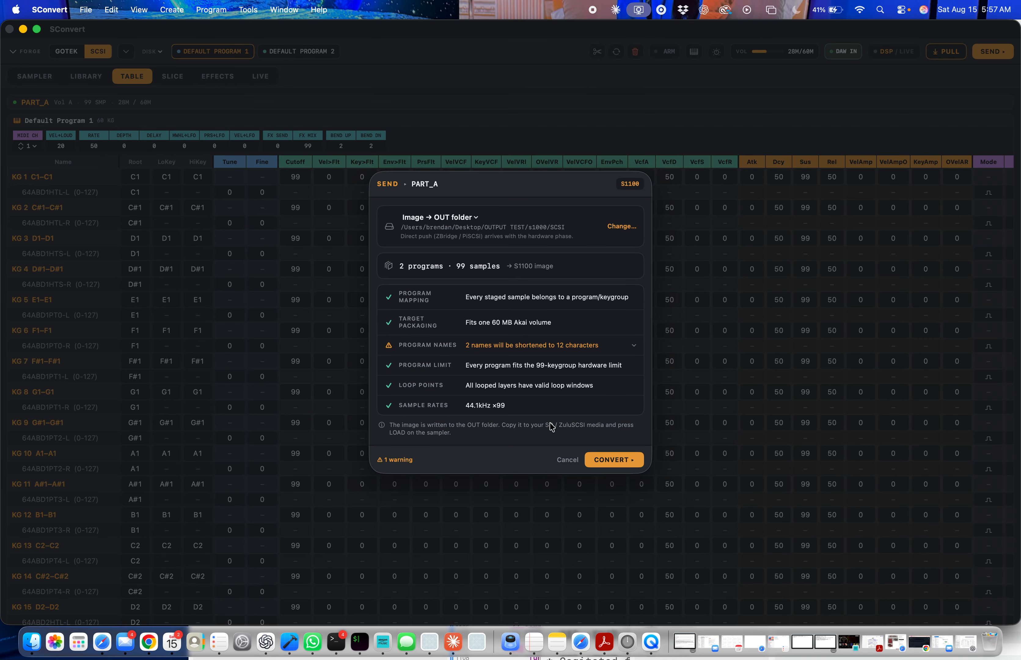
left_click(613, 462)
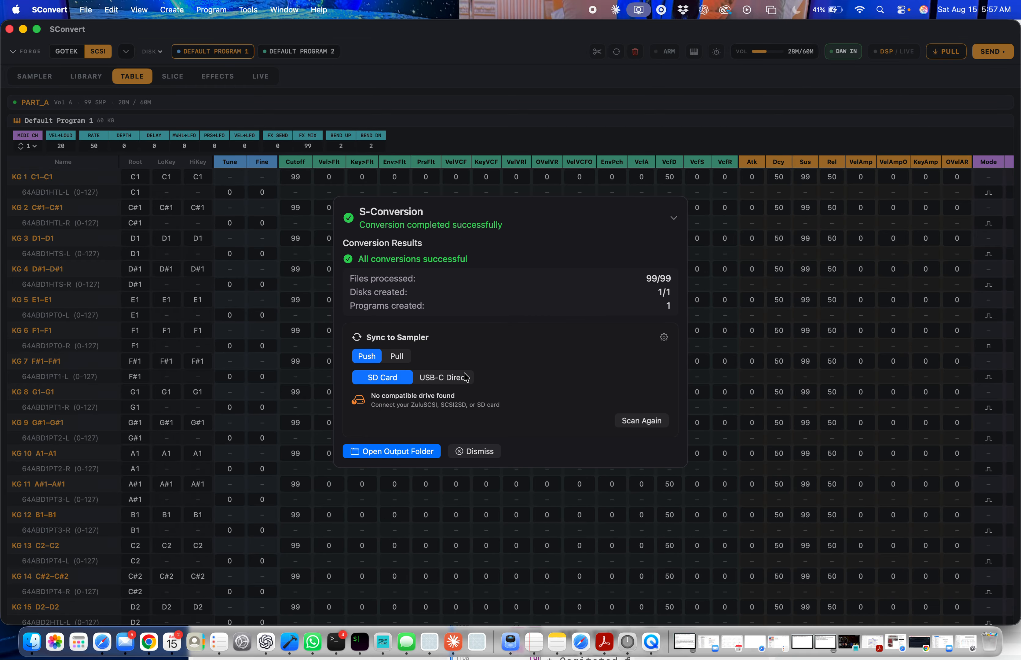
left_click(454, 381)
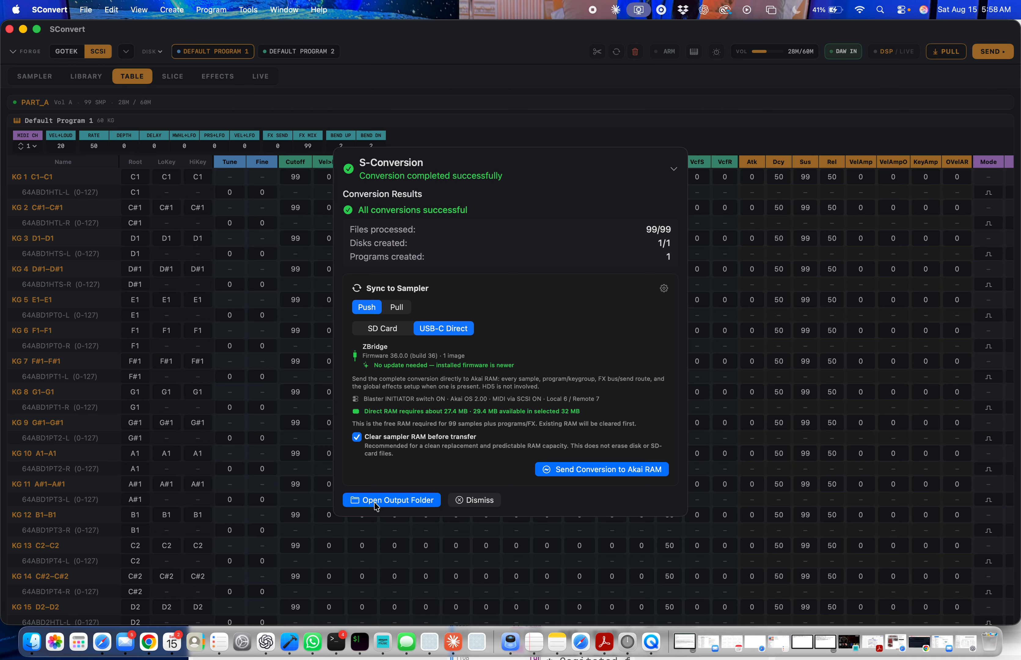
- Check the converted image S1100 - 64ASD2PT4-L - 7.hda in the output folder in Finder, then return to SConvert and dismiss the conversion results
left_click(395, 505)
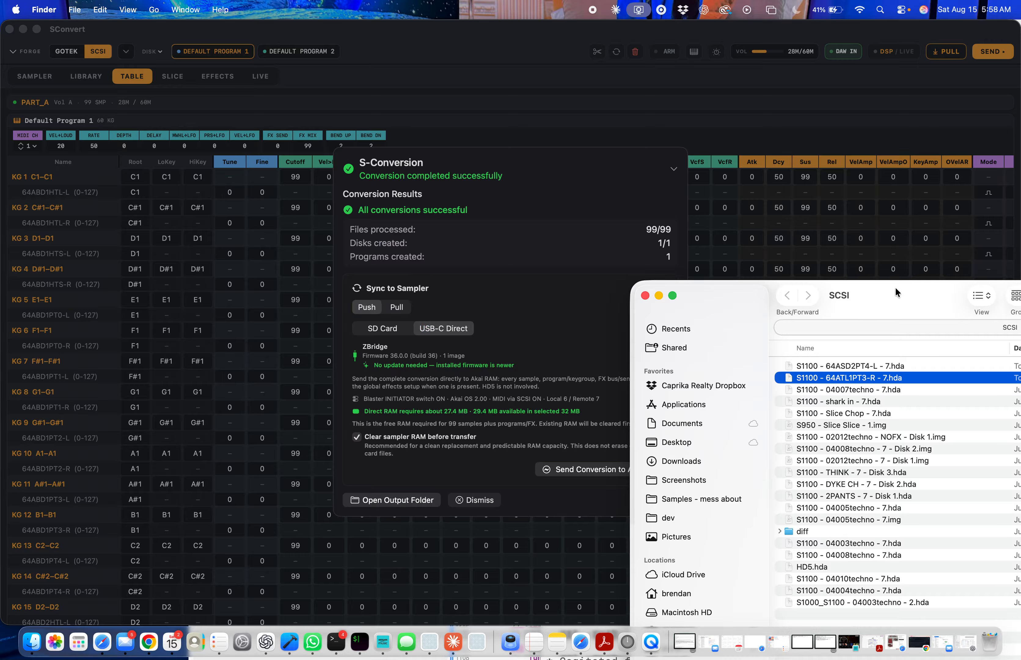
left_click_drag(895, 287, 370, 532)
left_click(319, 365)
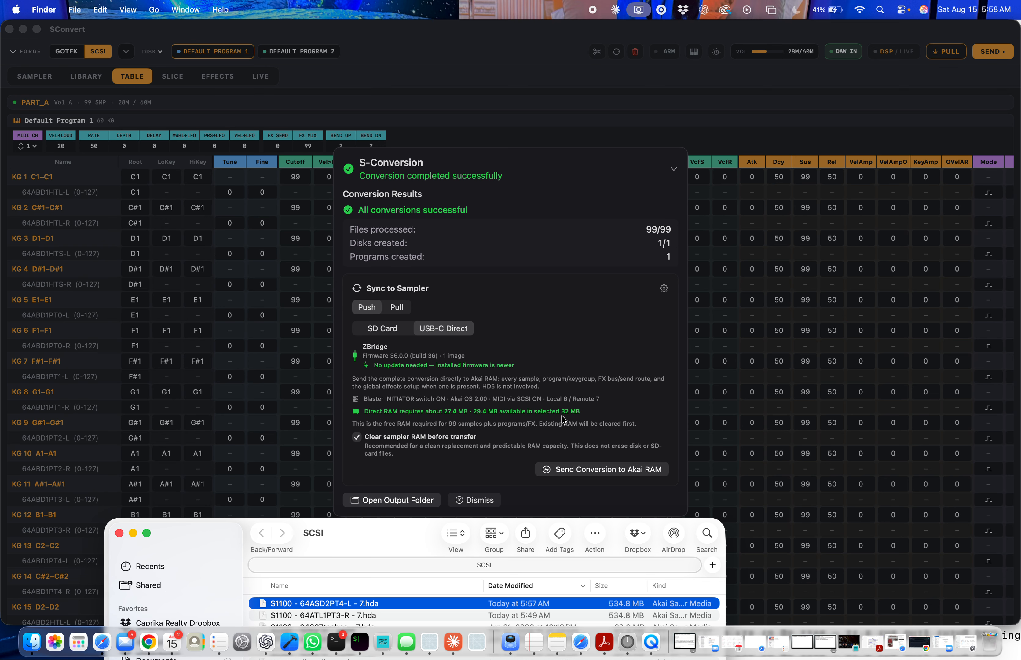
left_click(565, 421)
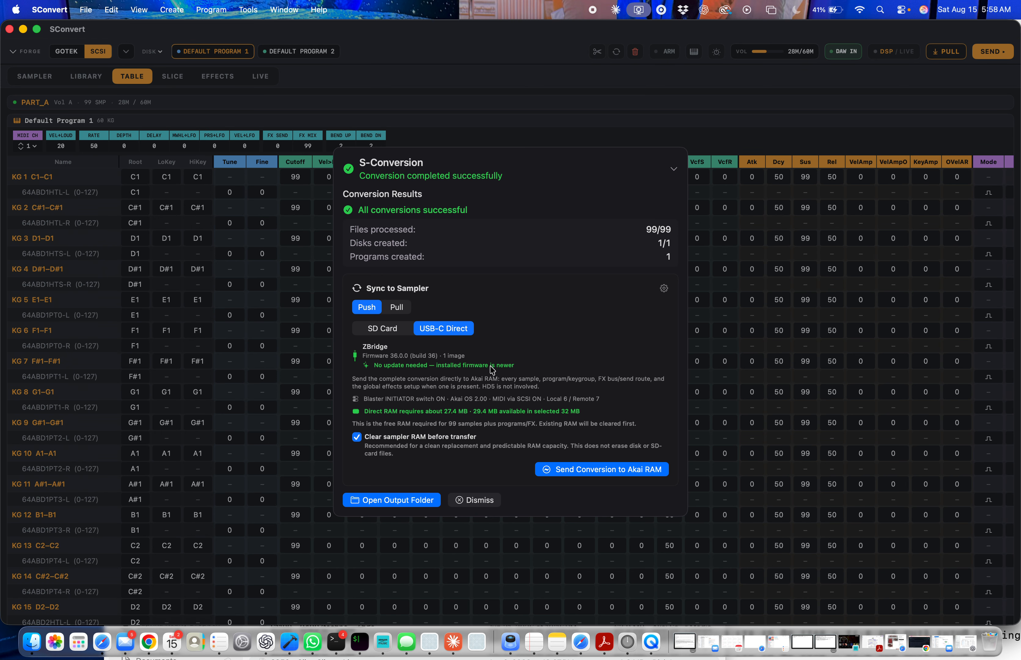
left_click(481, 501)
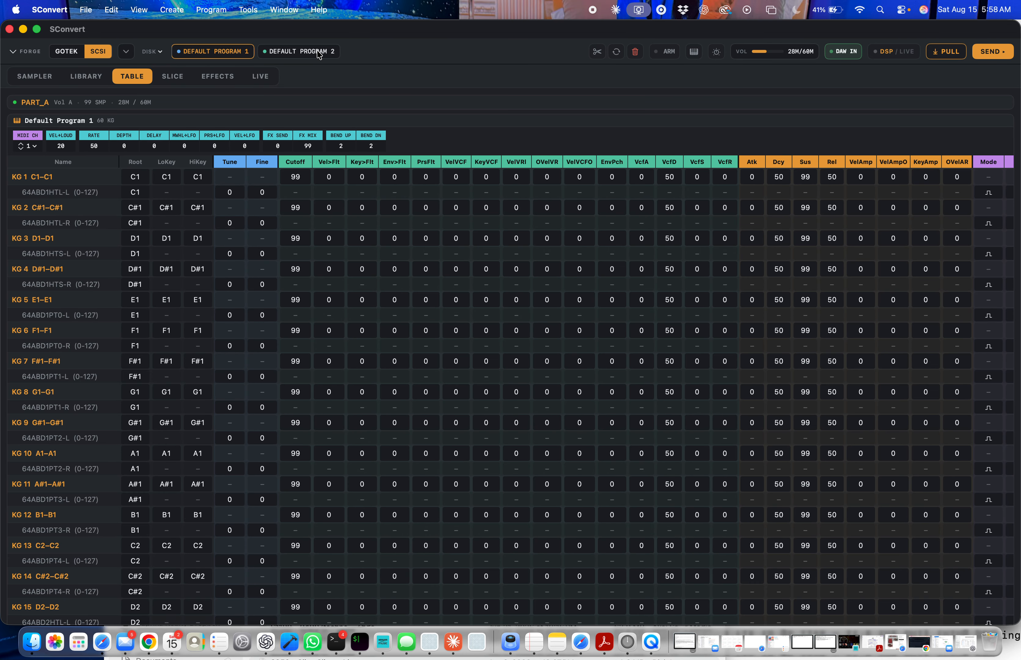
- Clear all disk groups and samples from the session in the sampler view
left_click(47, 78)
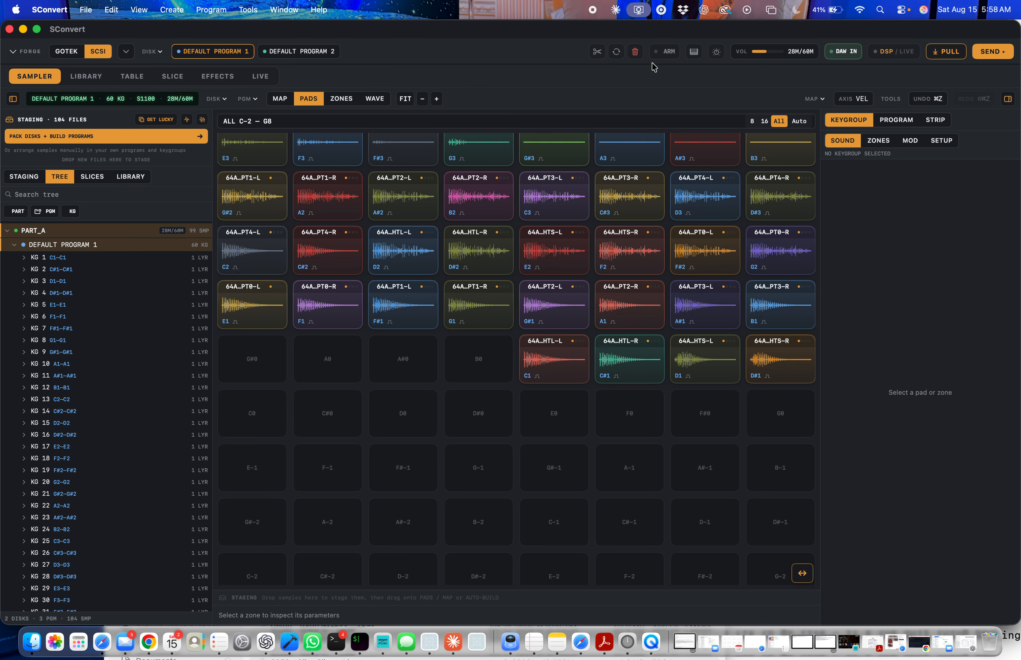
left_click(635, 52)
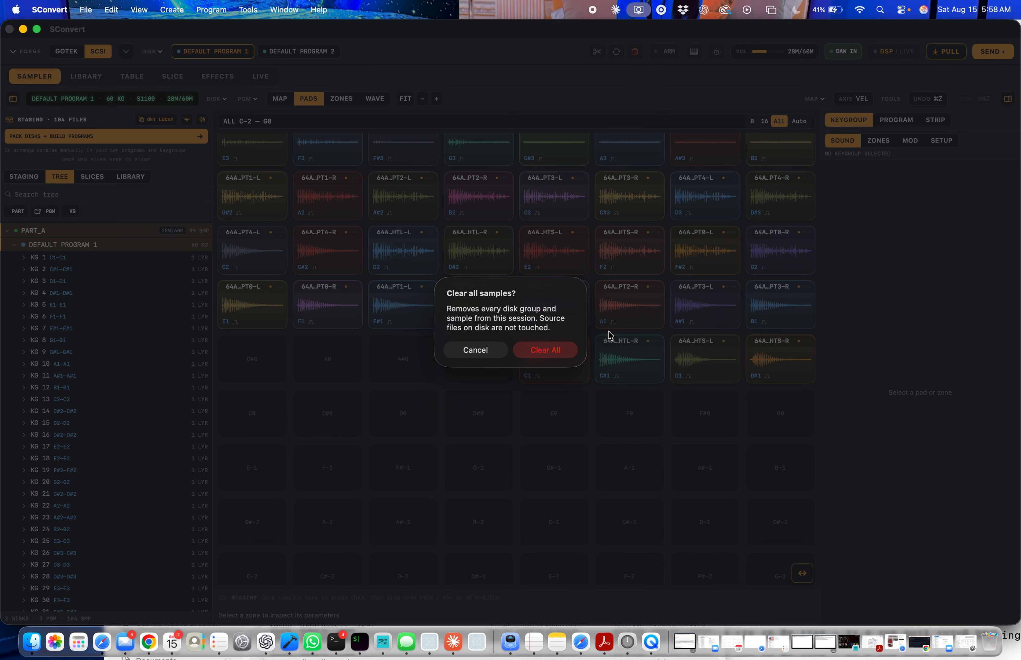
left_click(557, 357)
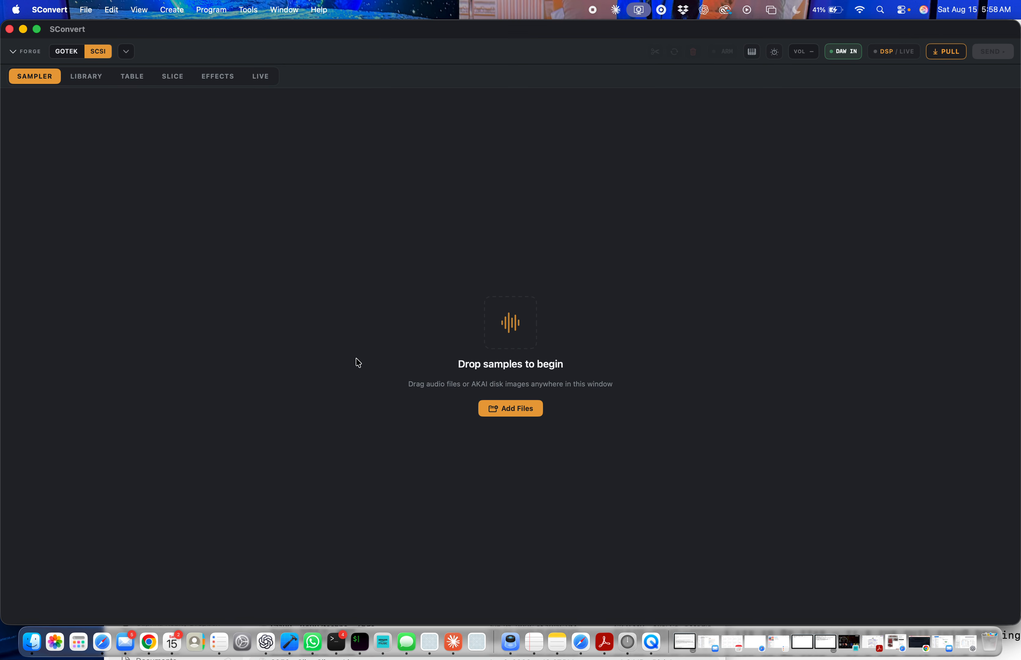
- Load the HD3 East West Industrial (Akai) disk image from the S3000XL folder and keep its source layout
left_click(524, 411)
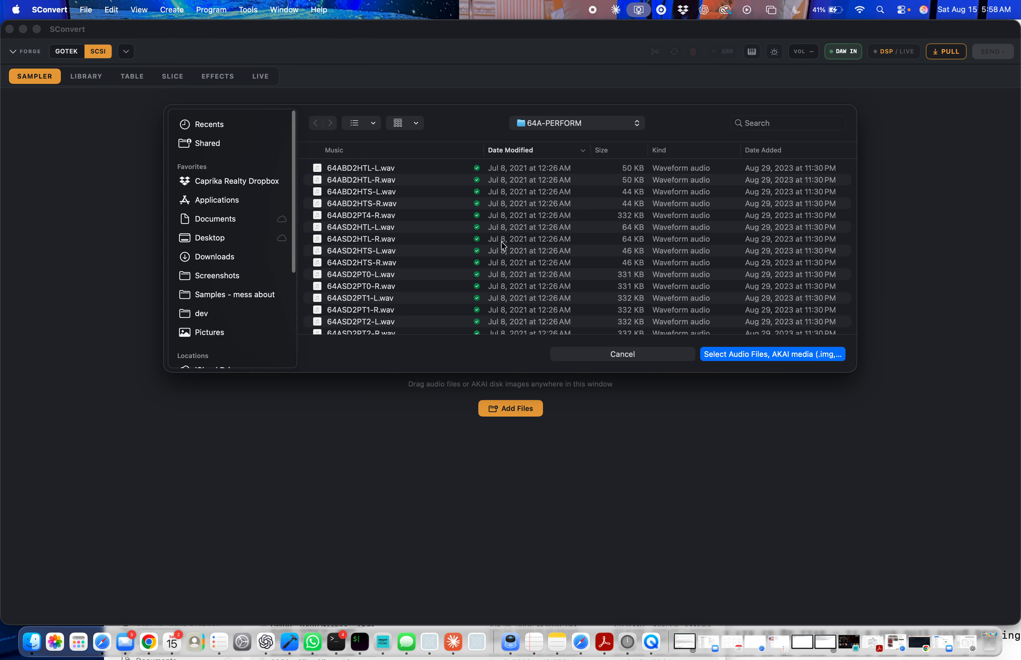
left_click(556, 128)
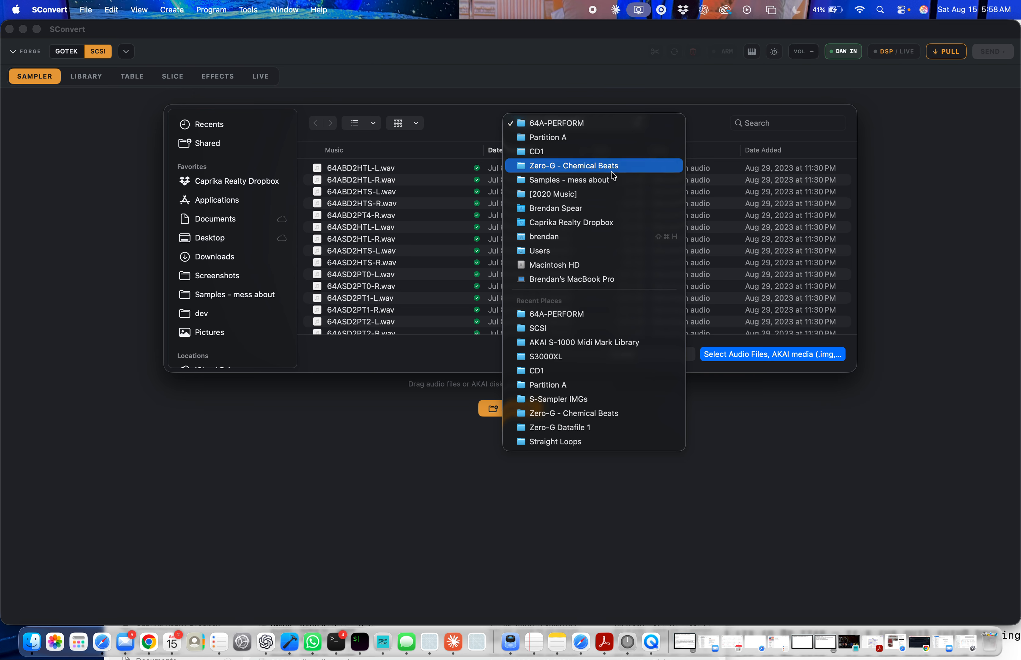
left_click(646, 354)
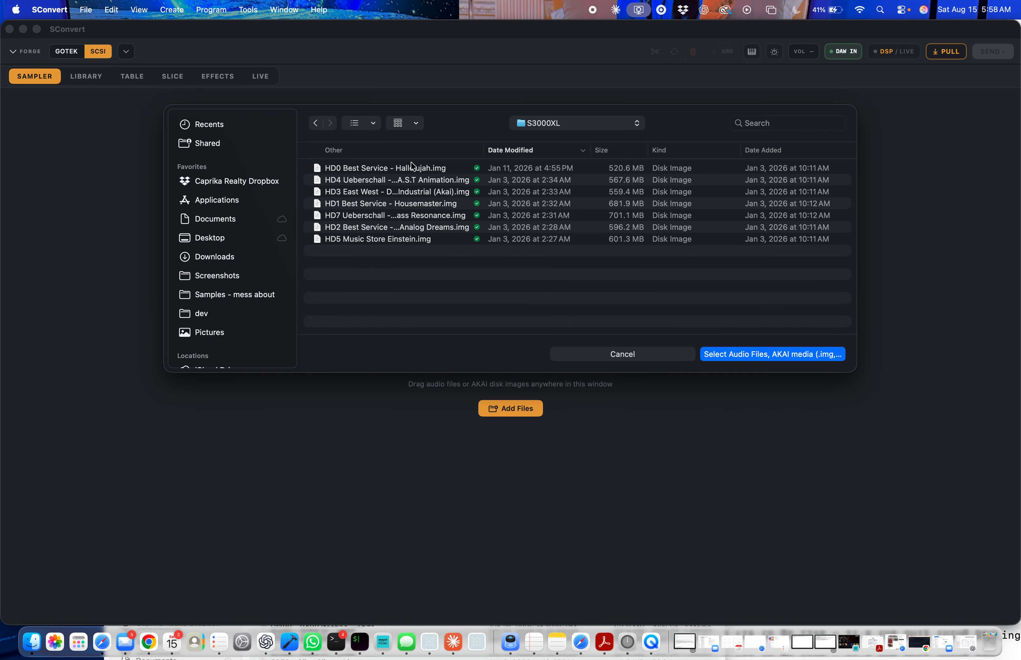
double_click(414, 192)
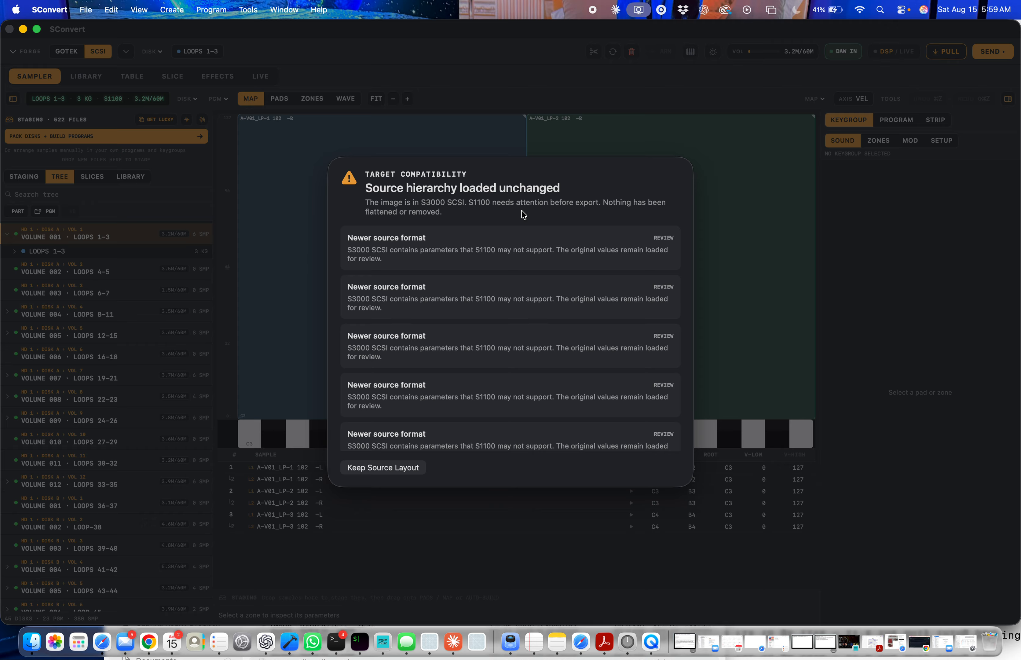
scroll(517, 341, "down", 1)
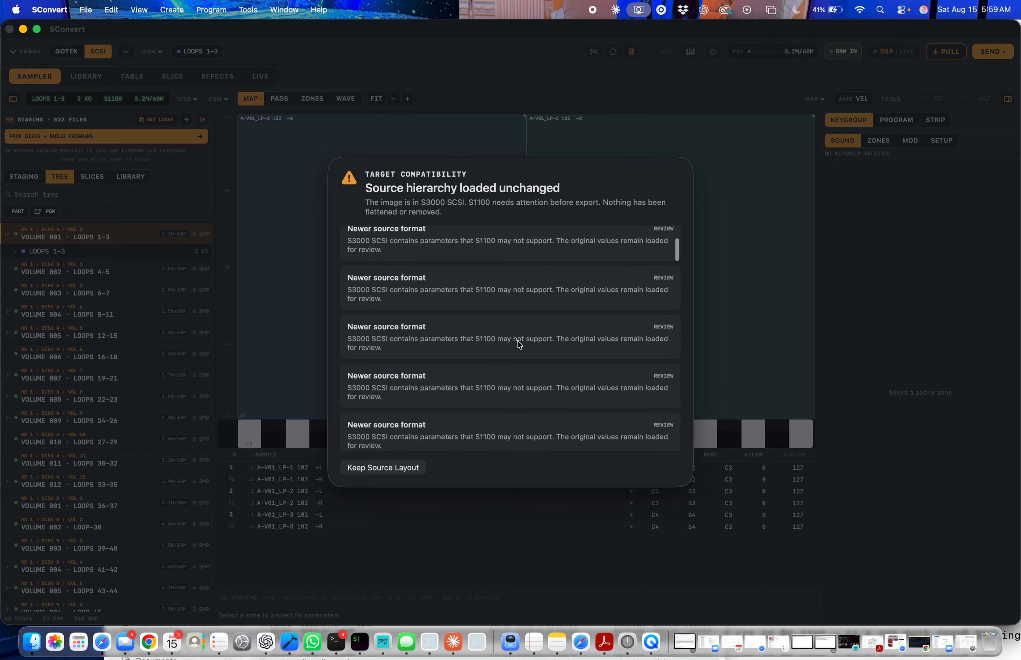
left_click(395, 473)
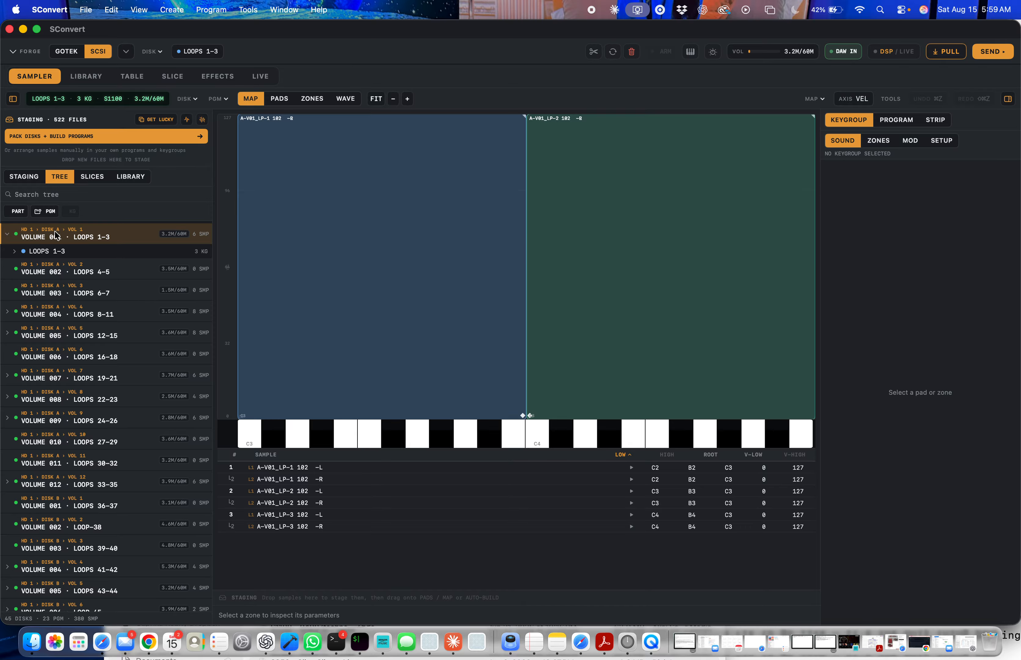
- Look through the loaded image's volumes in the tree, its staged samples and the keygroup parameters in the table
scroll(54, 234, "down", 15)
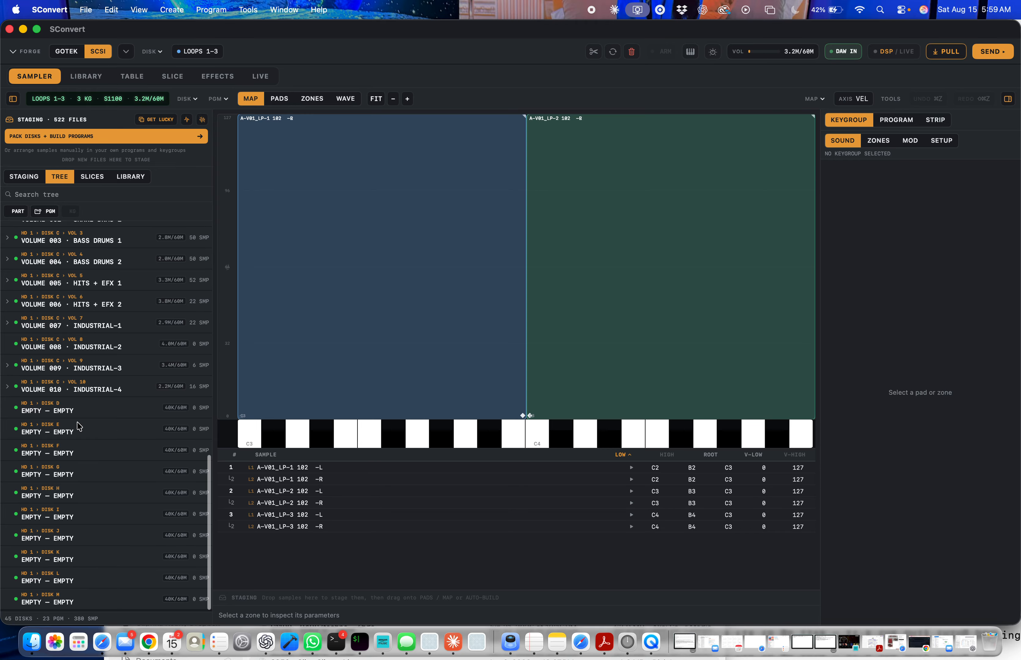
scroll(78, 426, "up", 15)
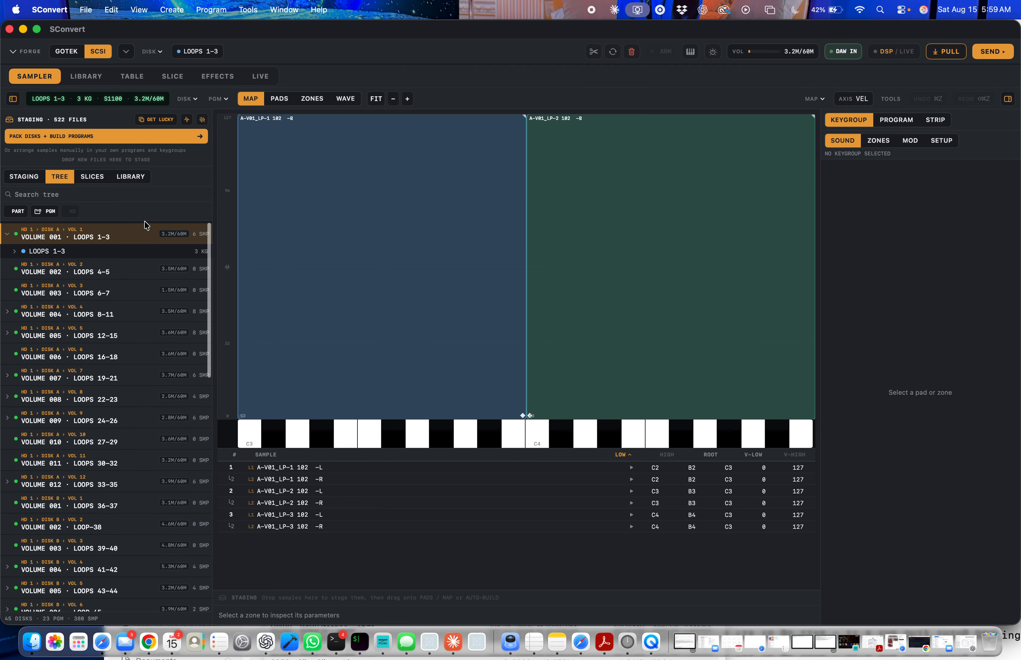
scroll(167, 456, "down", 5)
scroll(155, 386, "up", 5)
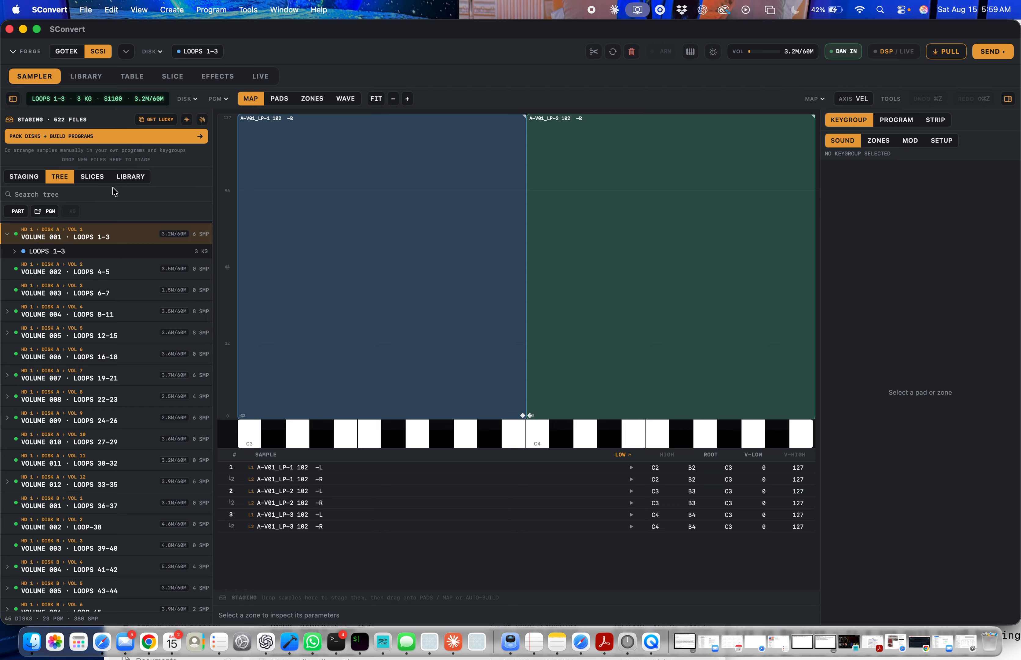
left_click(28, 182)
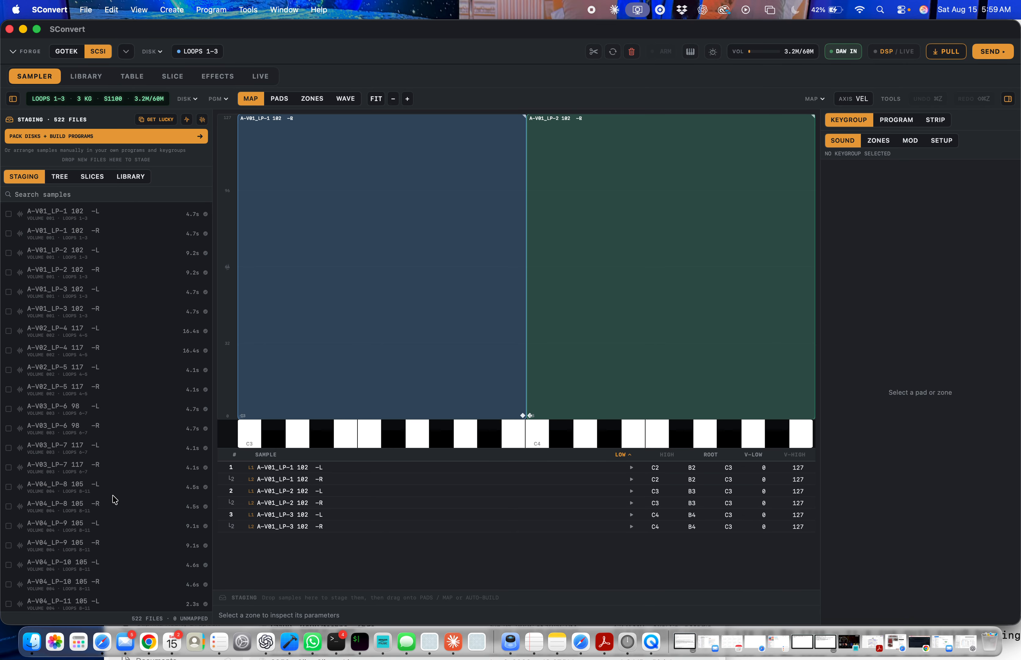
scroll(114, 496, "down", 2)
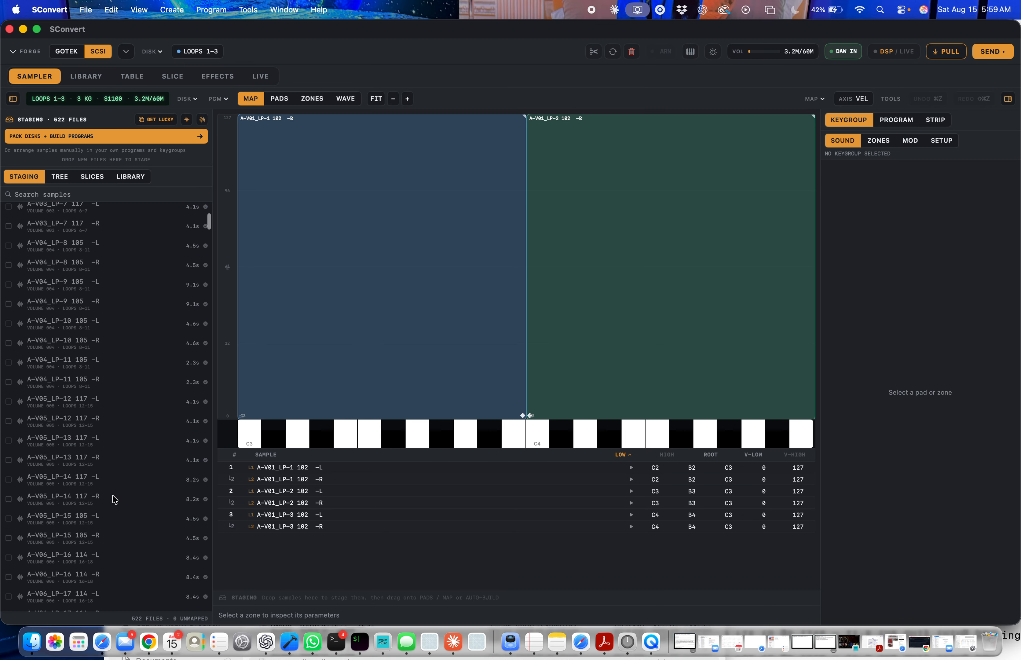
left_click(59, 176)
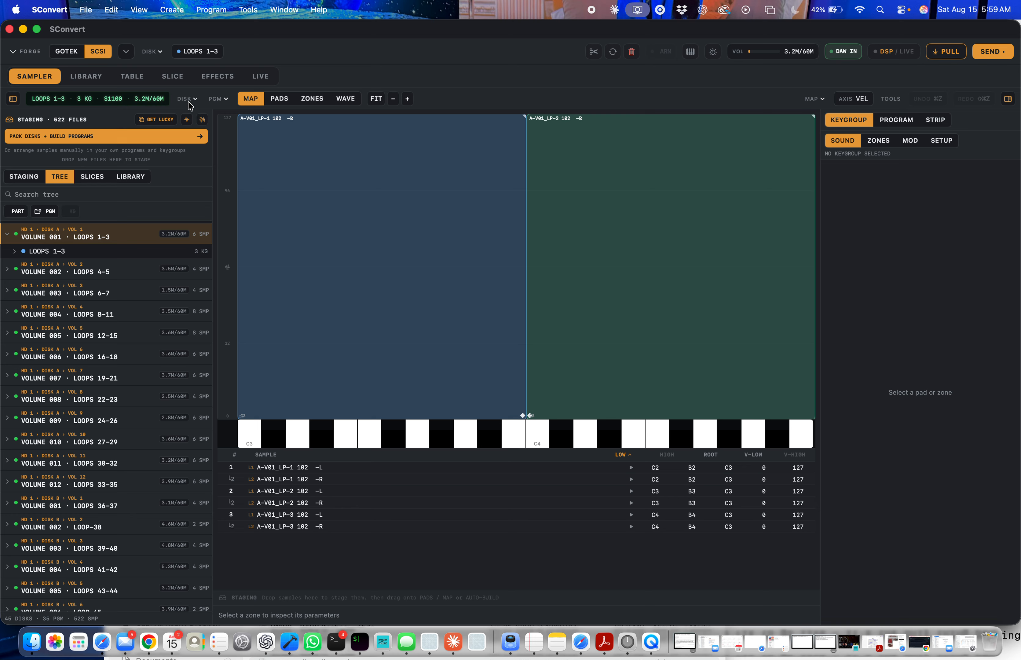
left_click(134, 79)
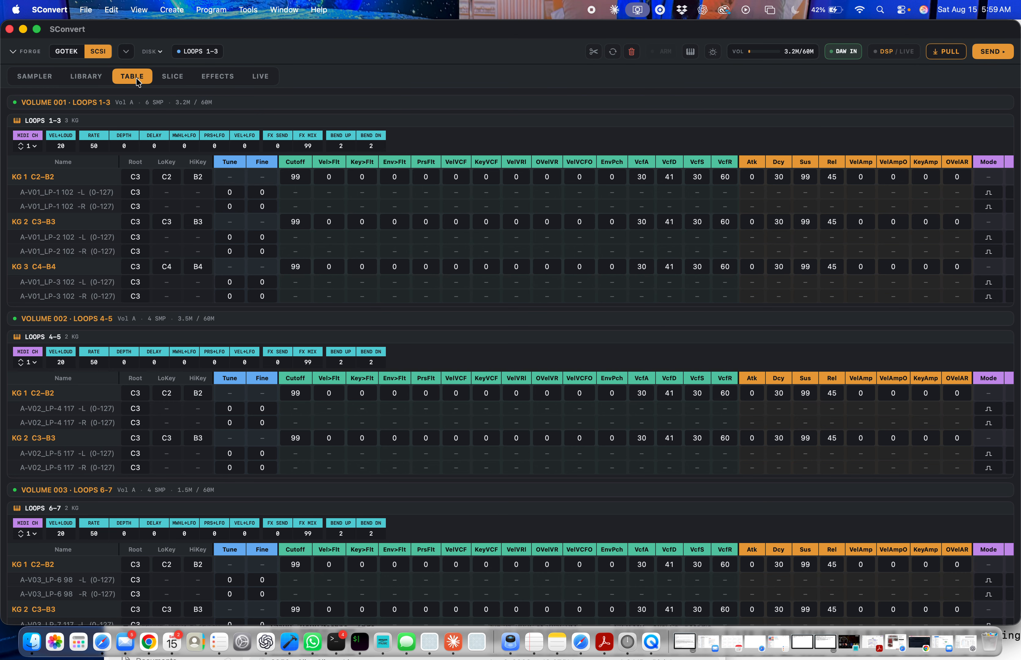
scroll(626, 438, "down", 3)
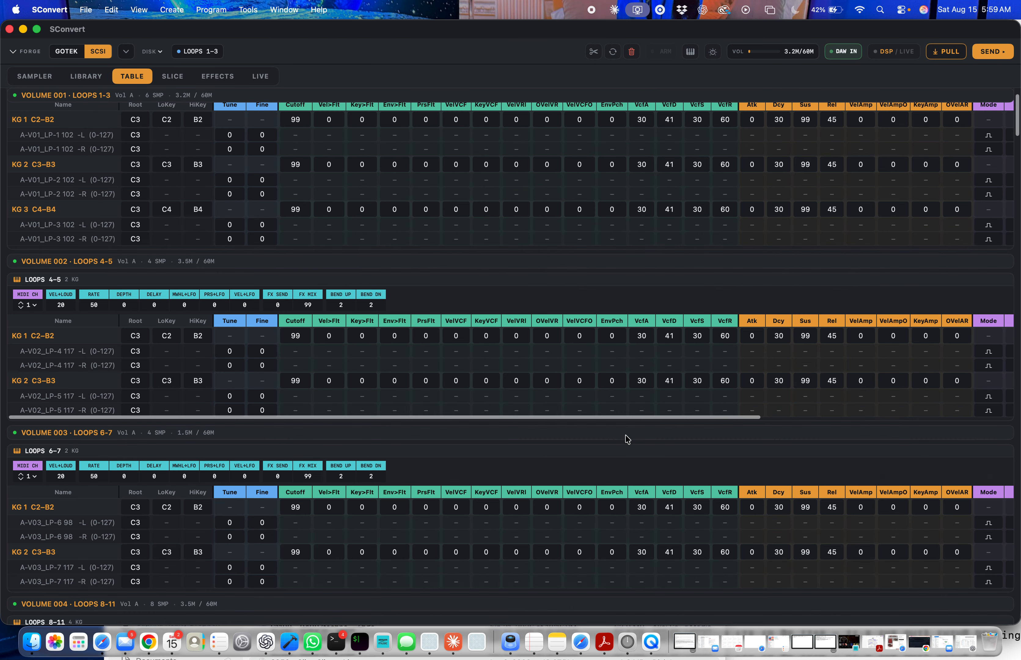
- Inspect keygroup 2's left-channel sample in the LOOPS 1-3 program in the sampler view, and look over the sample library
scroll(627, 438, "up", 3)
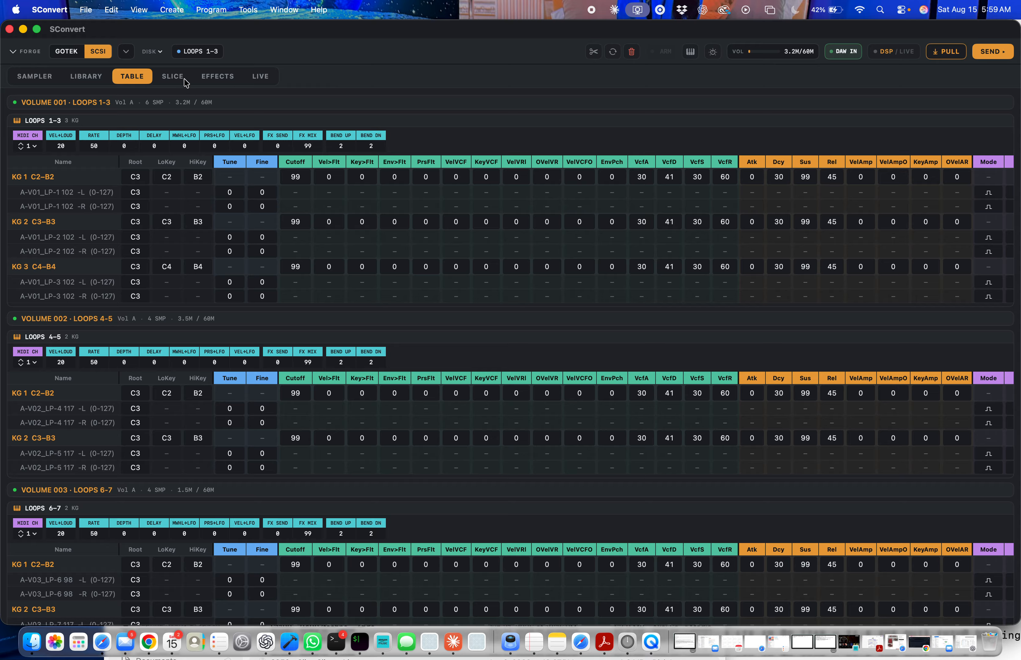
left_click(42, 79)
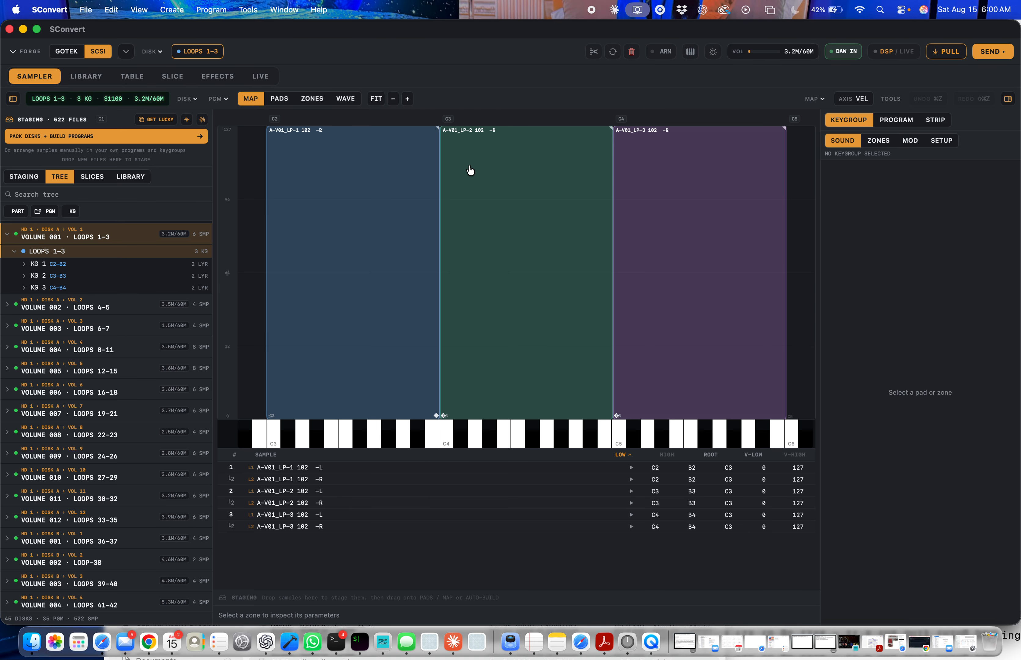
left_click(43, 275)
left_click(50, 289)
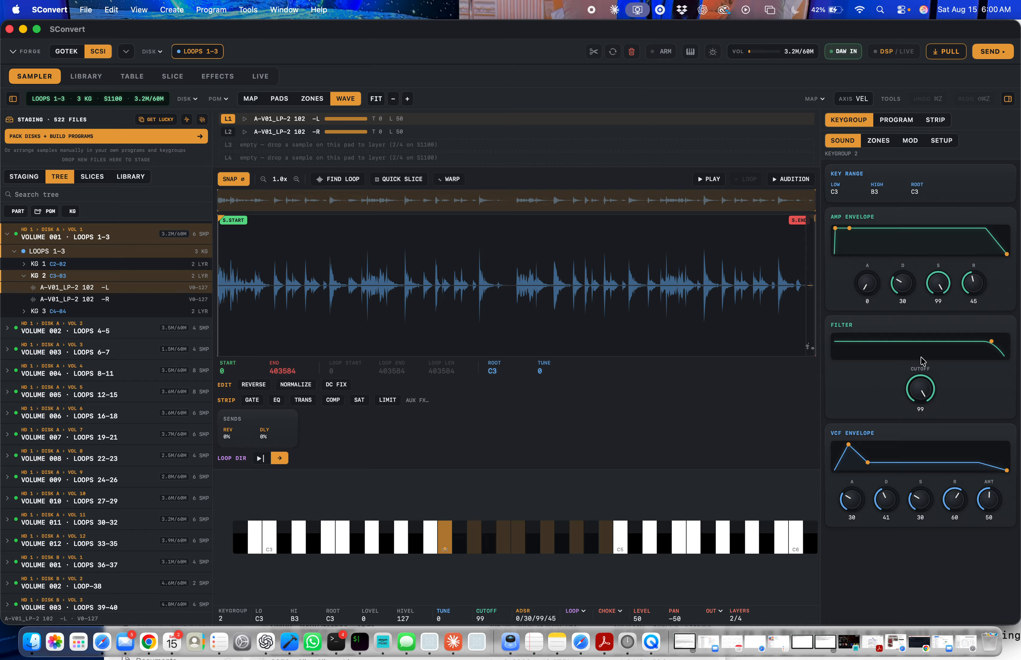
left_click(88, 77)
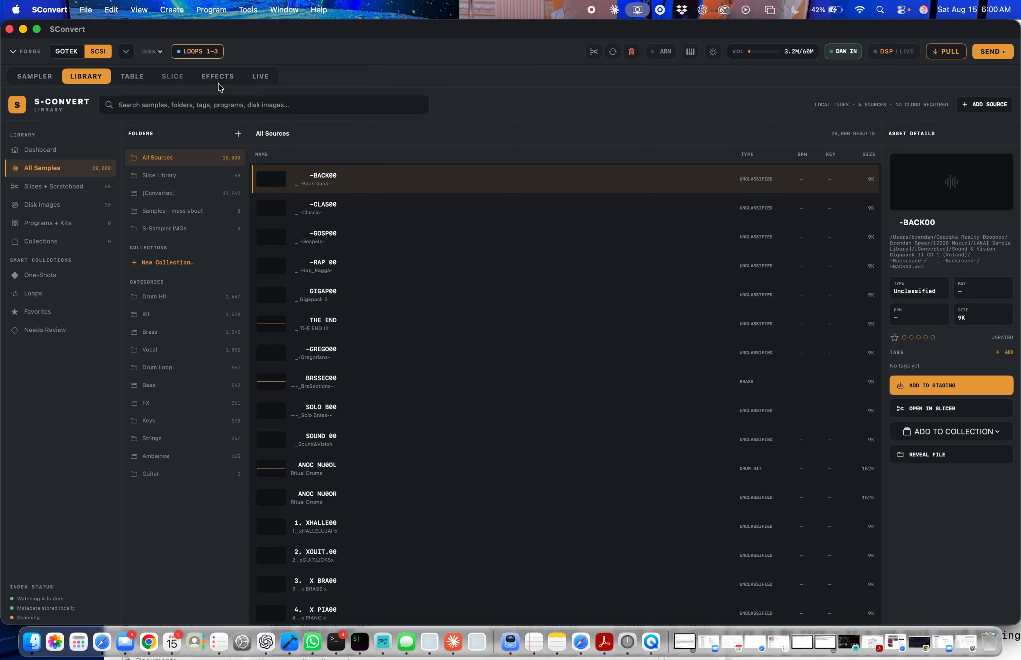
- Slice sample A-V01_LP-1 102 -L manually with five markers at about 38,500, 65,500, 103,000, 130,000 and 168,500 samples
left_click(188, 81)
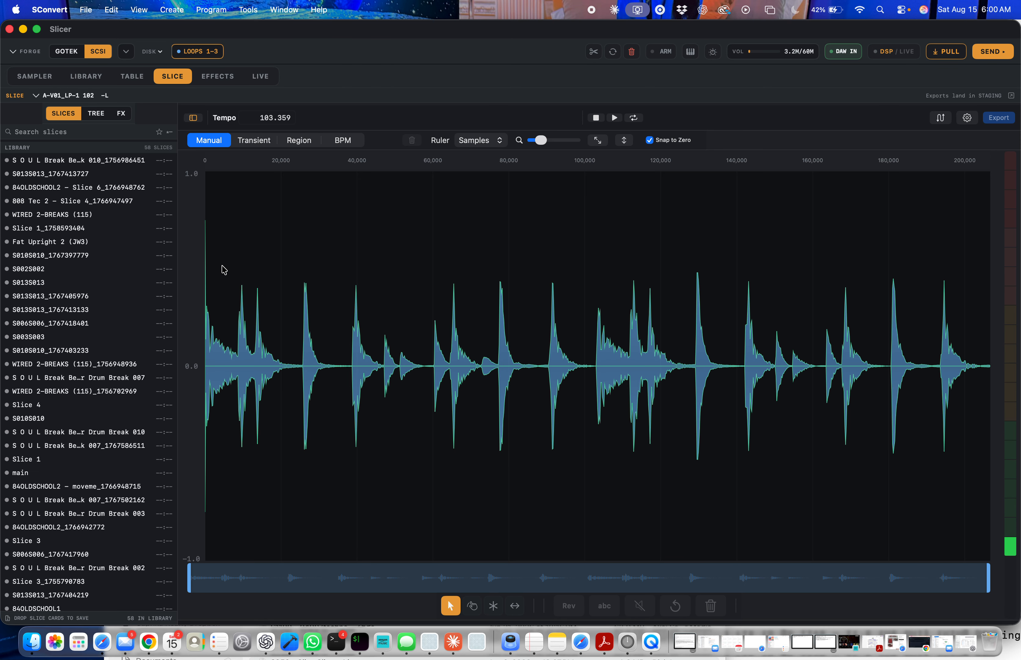
left_click(496, 607)
left_click(352, 317)
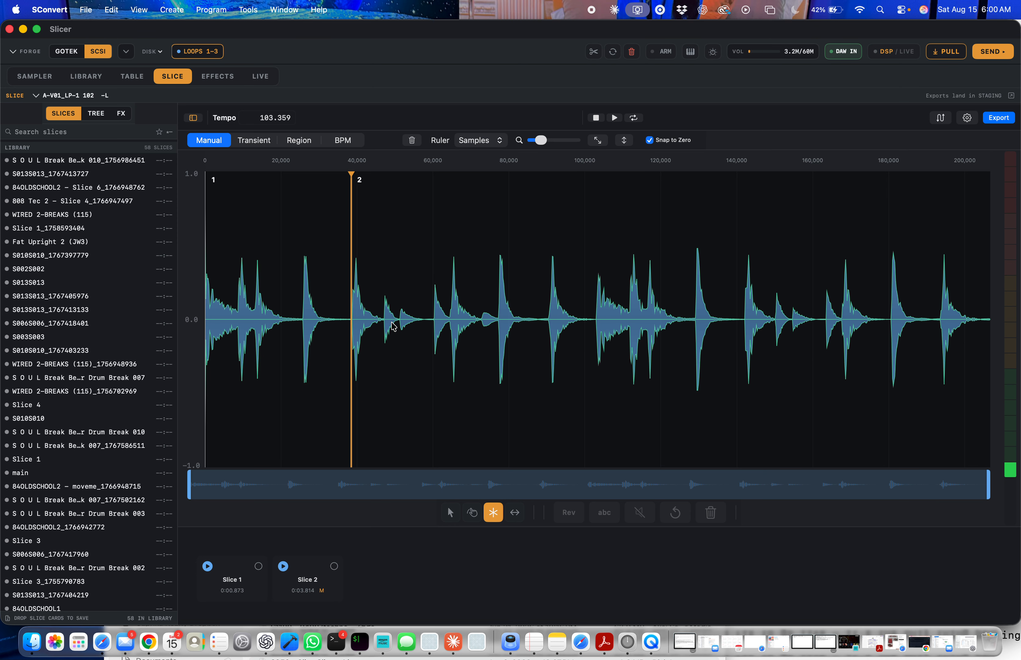
left_click(456, 283)
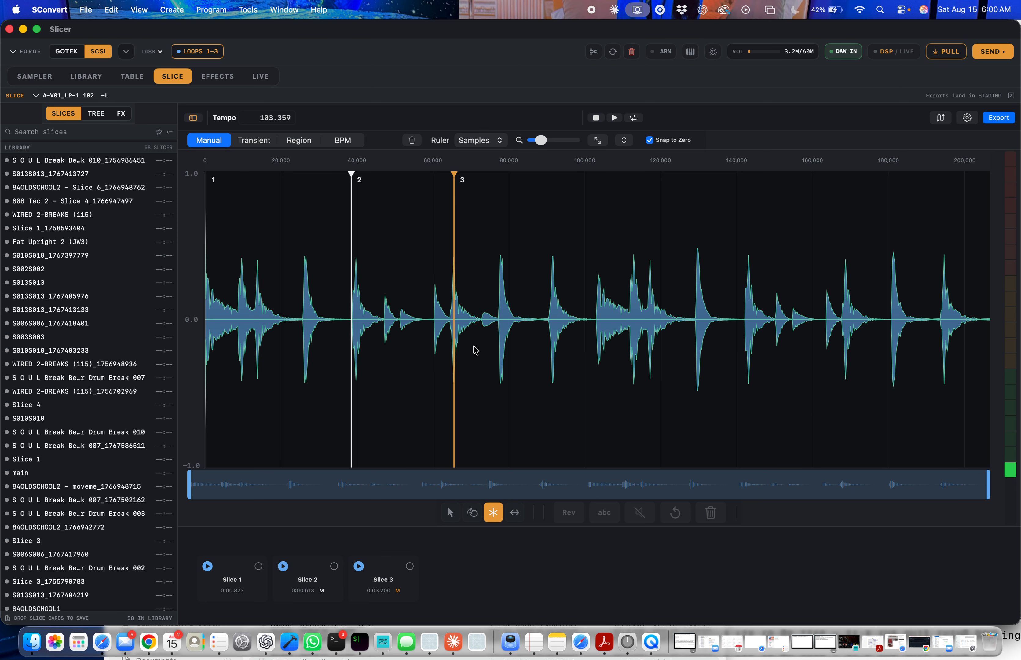
left_click(596, 308)
left_click(701, 292)
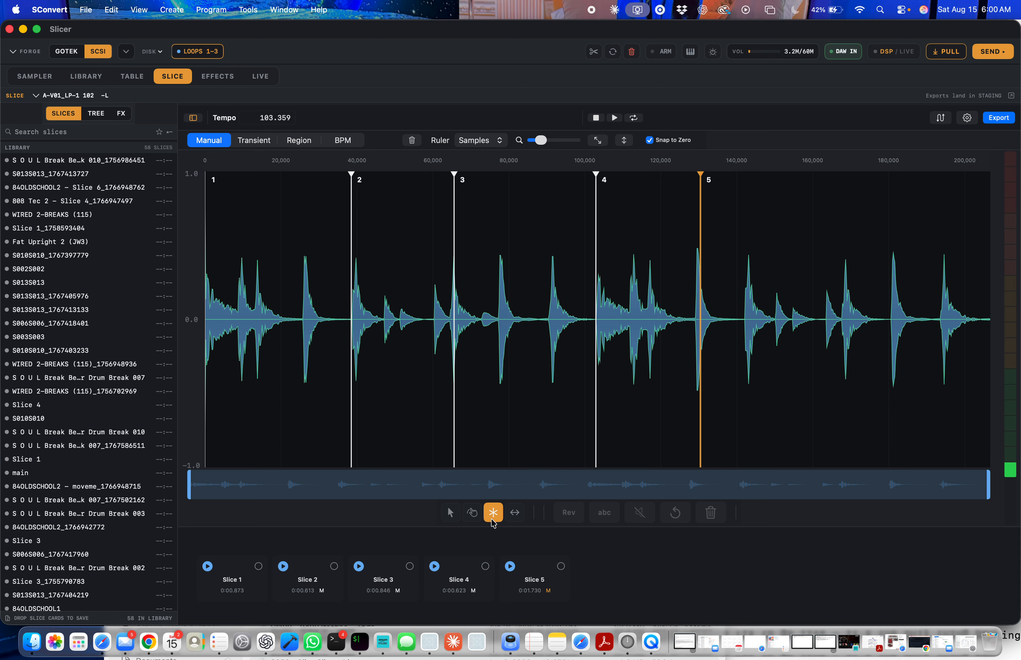
left_click(846, 278)
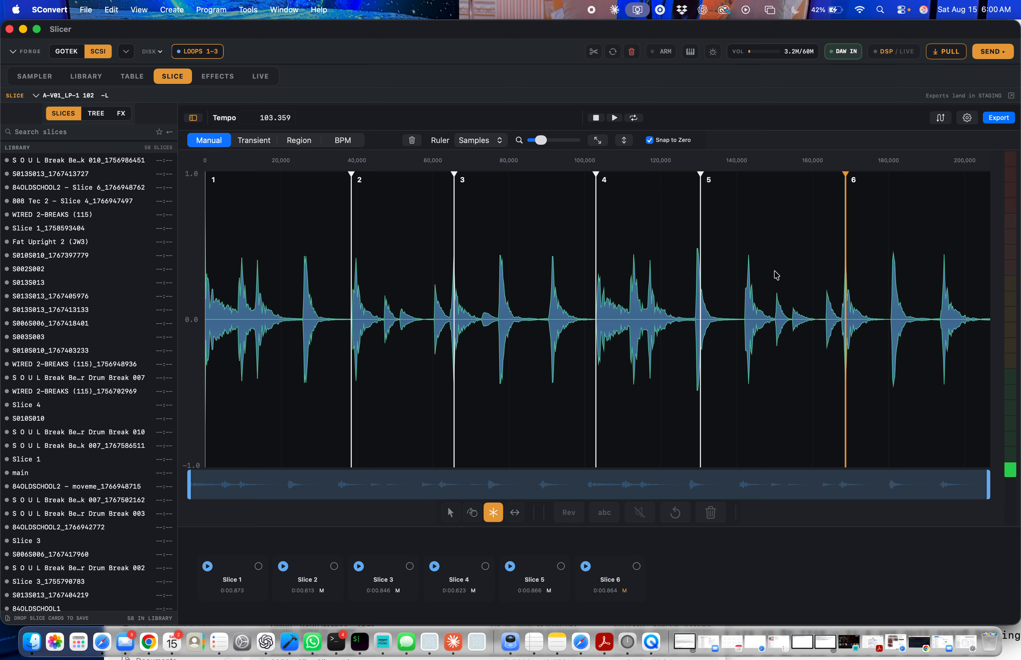
- Try Transient and Region slicing on the loop, and settle on BPM slicing with a Triplet subdivision
left_click(254, 140)
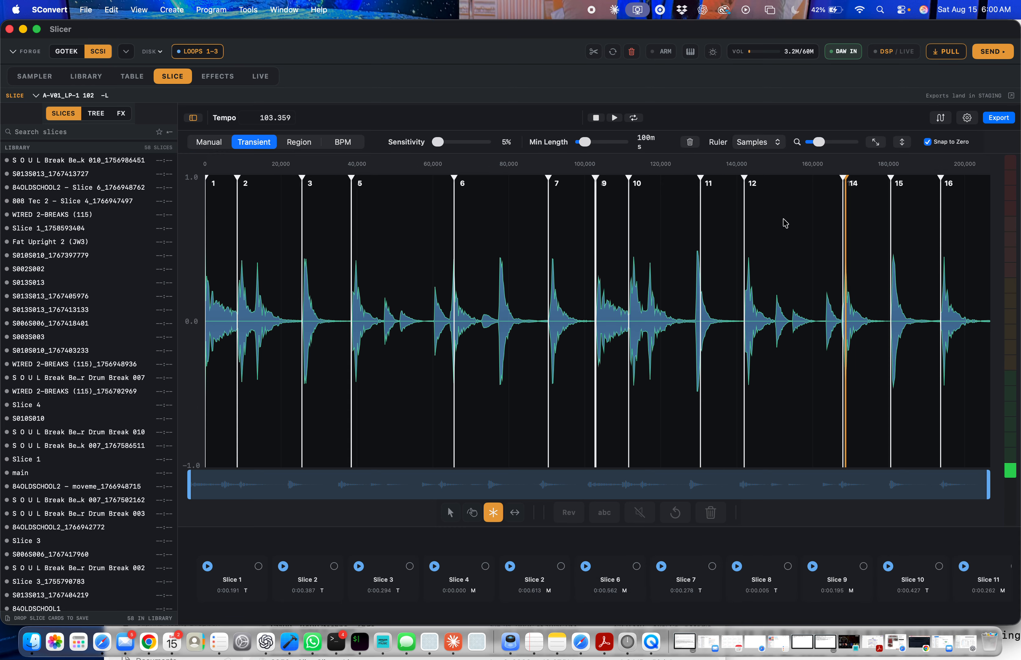
left_click(298, 142)
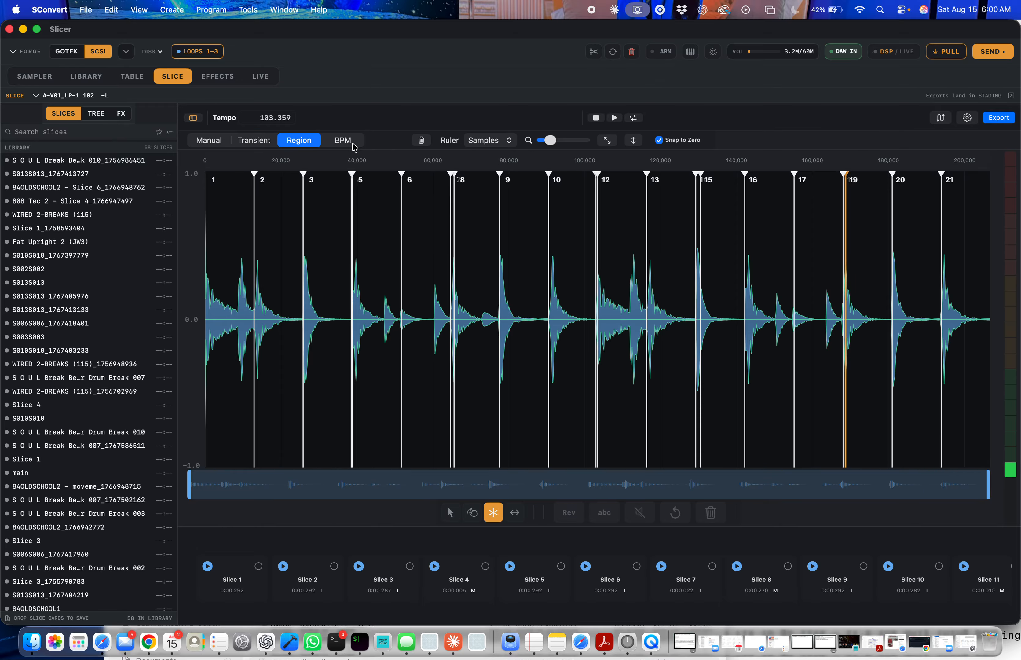
left_click(343, 141)
left_click(440, 141)
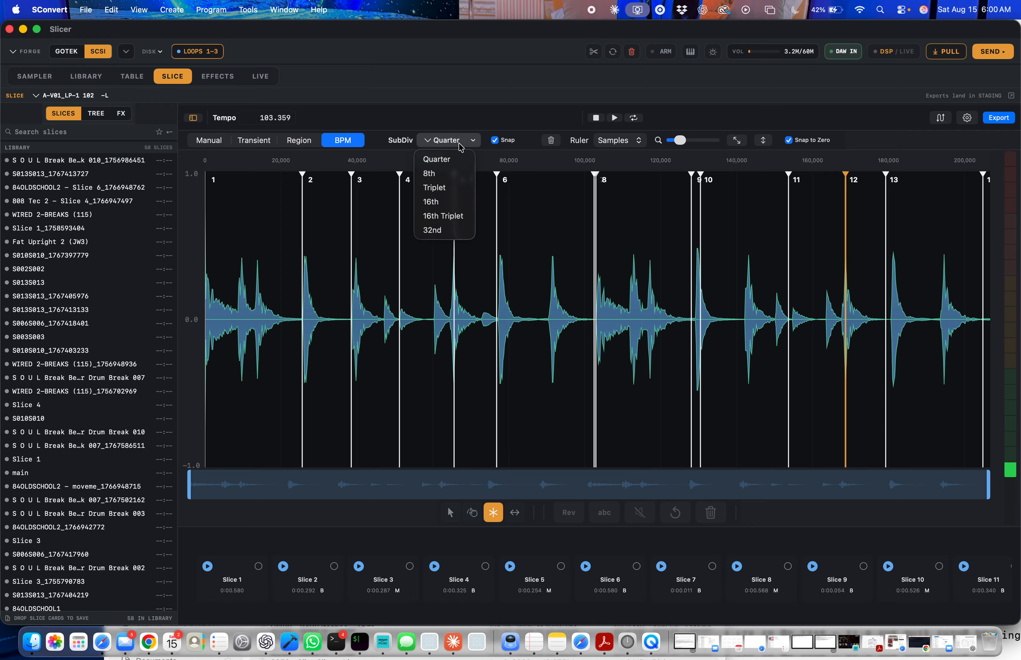
left_click(469, 186)
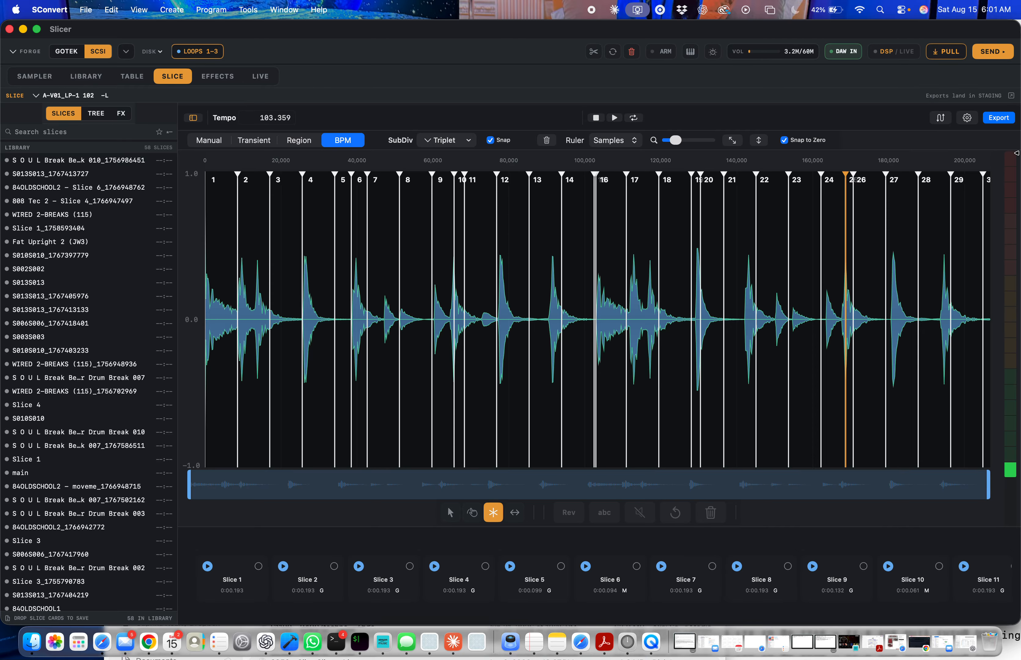
- Export the slices to the main app in Slices mode and close the slicer
left_click(1000, 117)
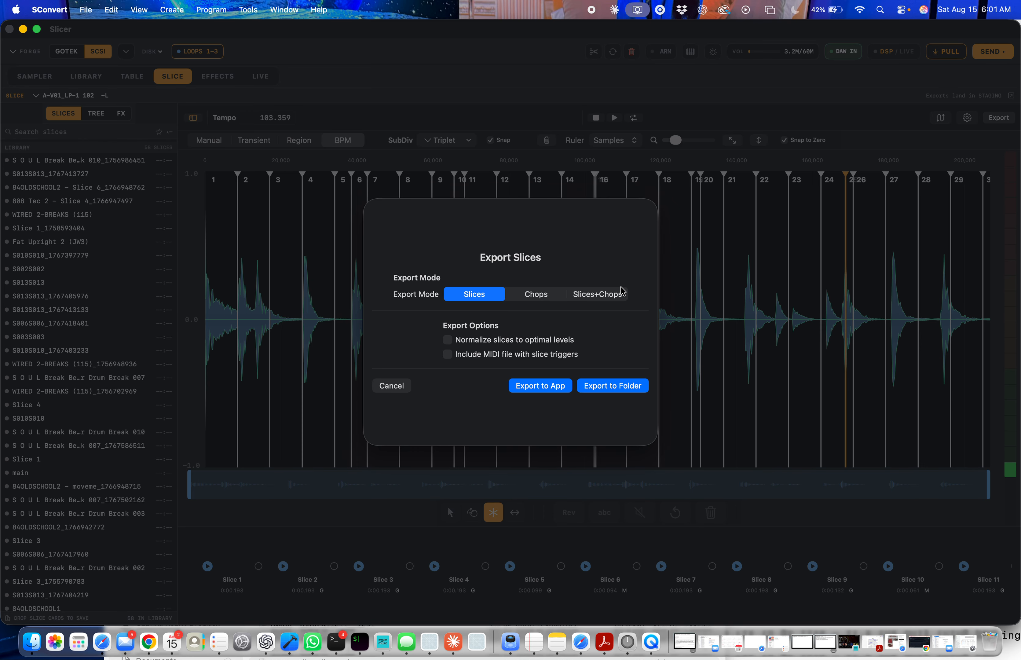
left_click(550, 388)
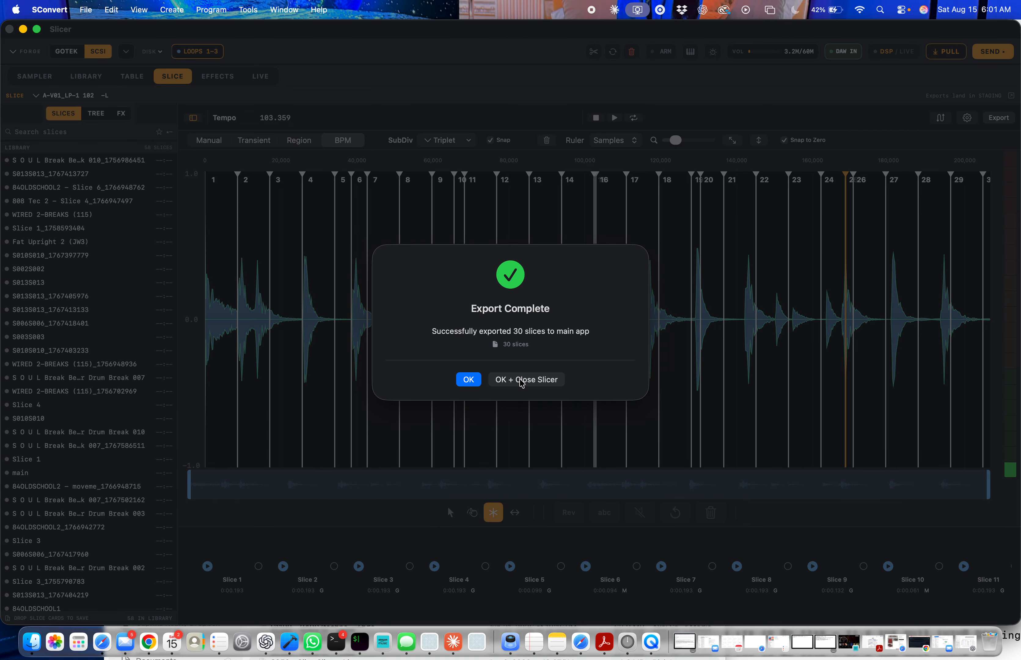
left_click(525, 381)
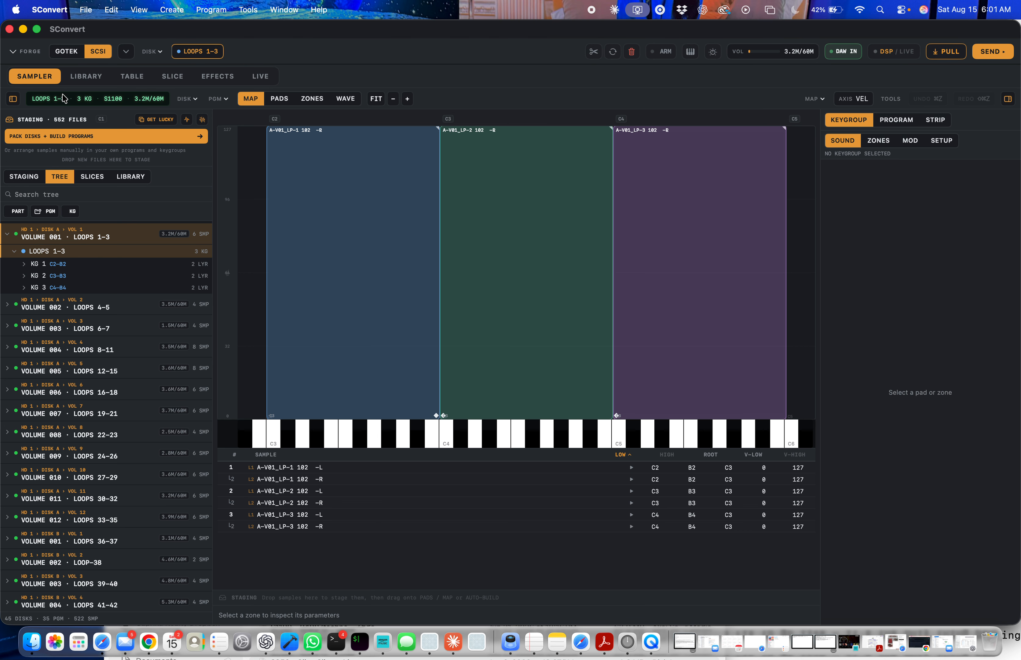
- Find the exported slices at the end of the staged samples and select Slice Slice 5
left_click(24, 176)
scroll(130, 455, "down", 20)
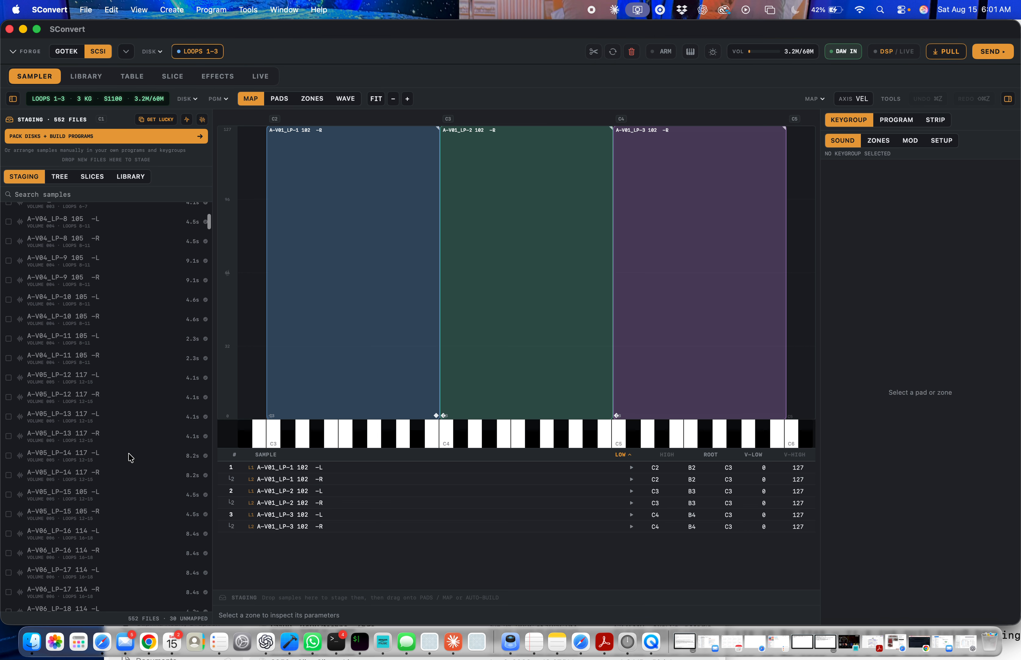
scroll(130, 457, "down", 20)
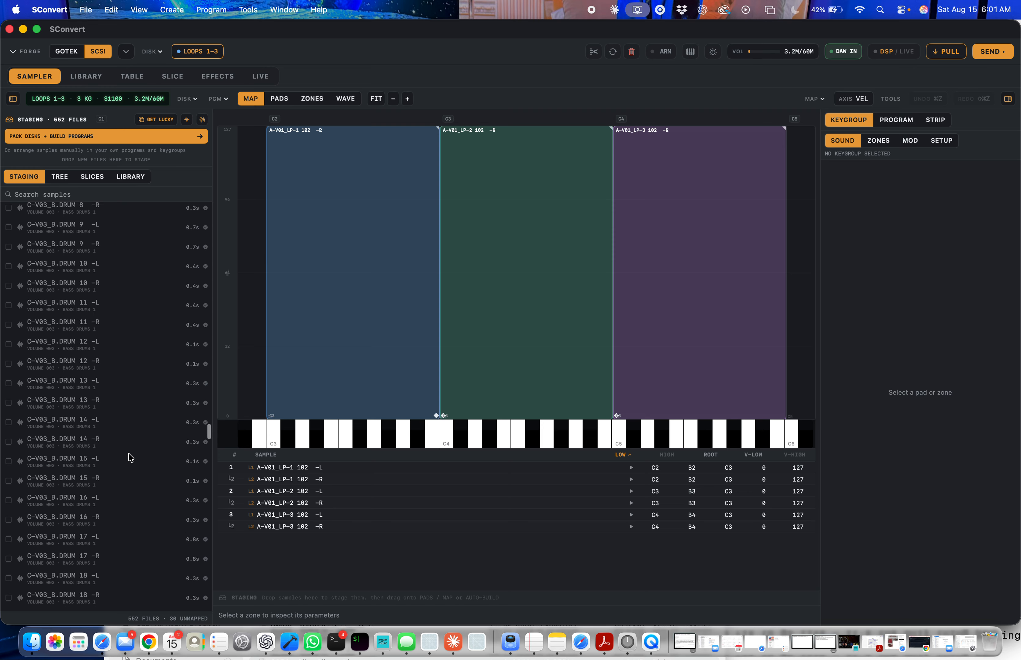
scroll(129, 457, "down", 20)
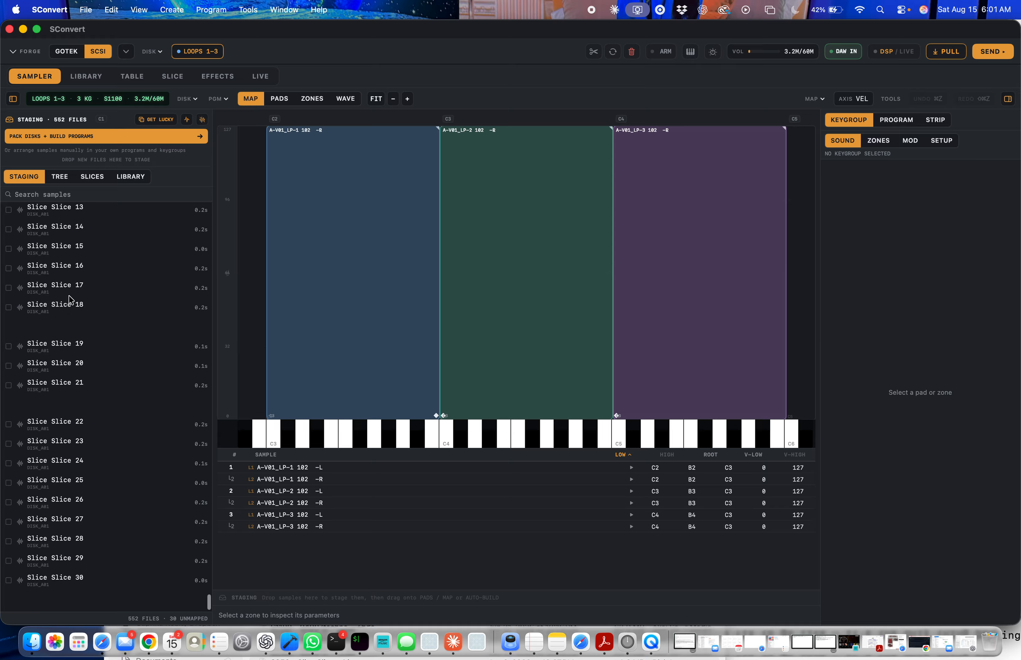
scroll(67, 363, "up", 5)
scroll(68, 287, "up", 2)
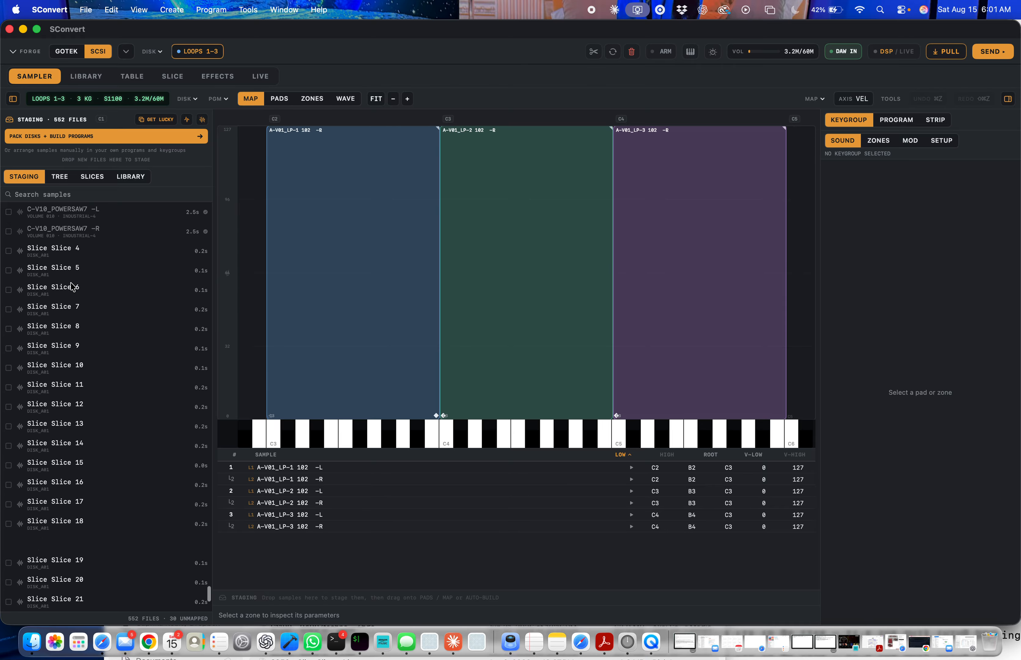
left_click(66, 274)
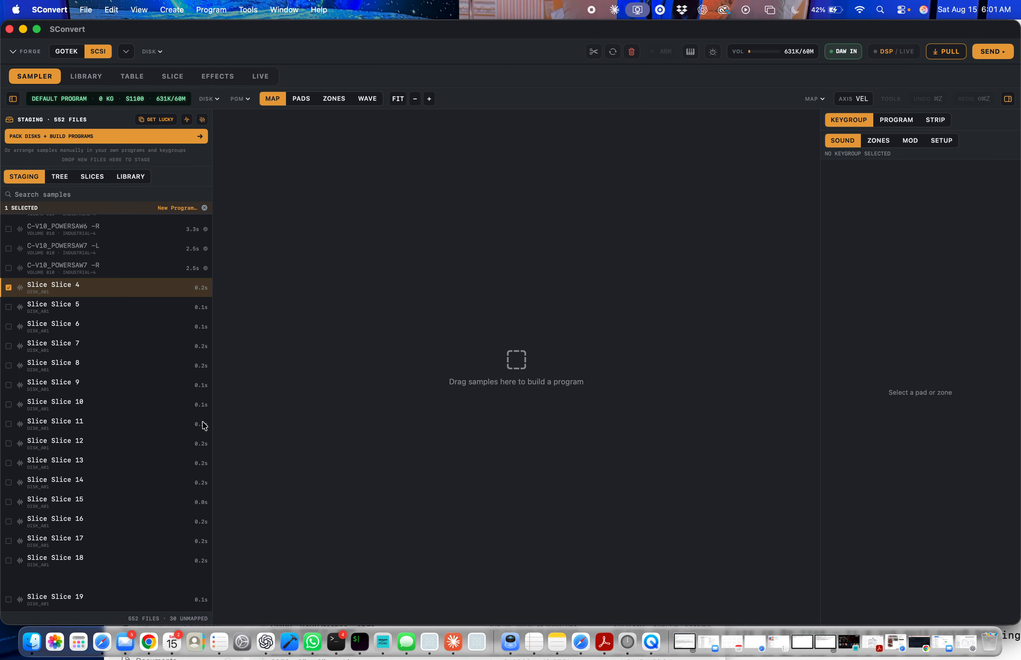
left_click(55, 308)
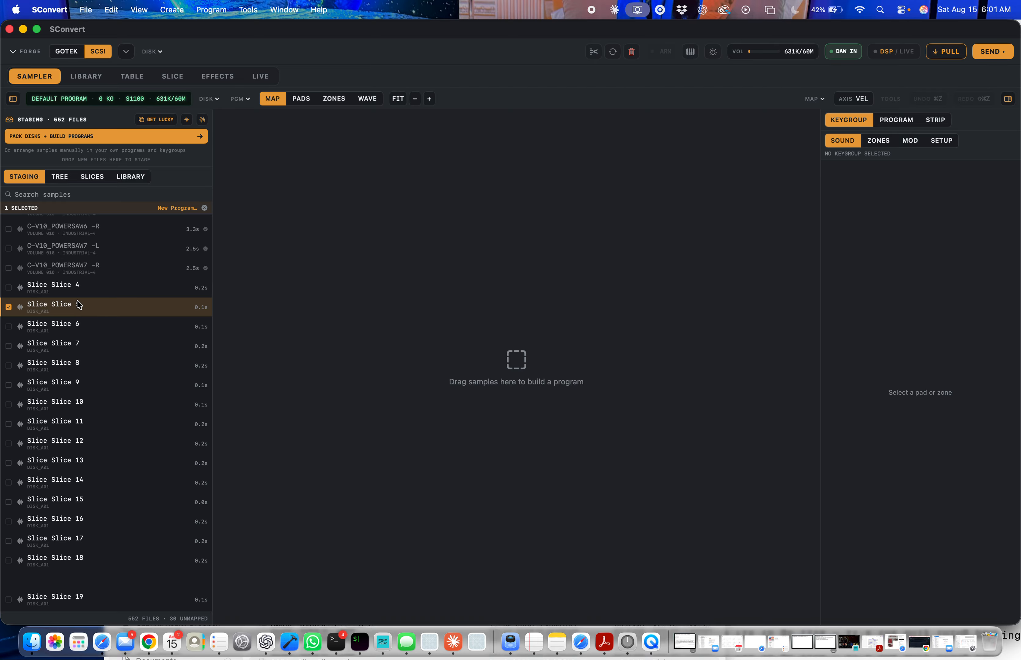
scroll(79, 305, "up", 5)
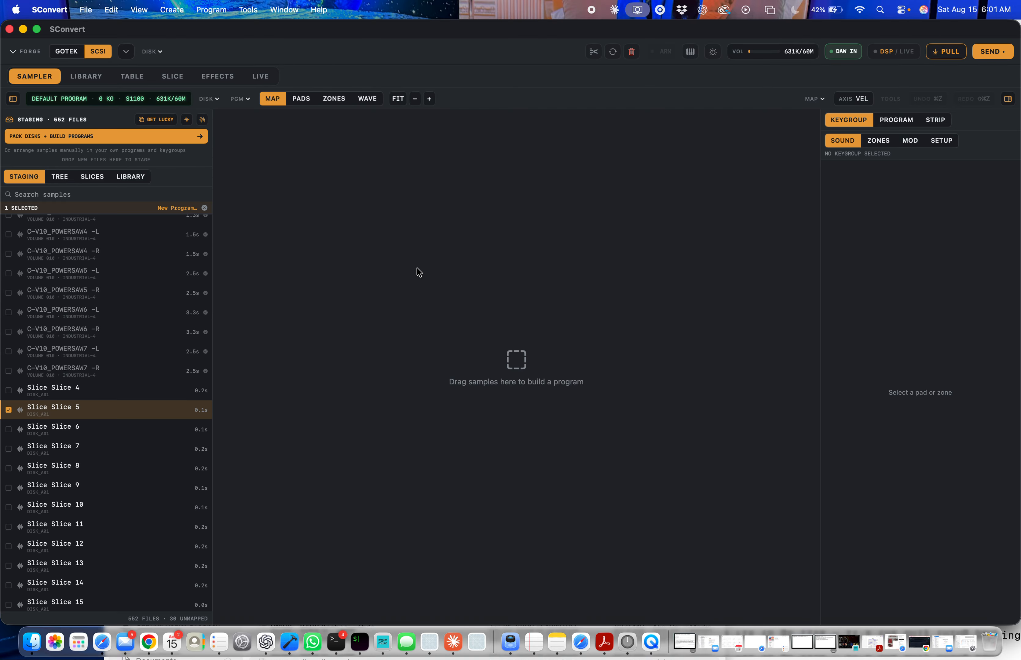